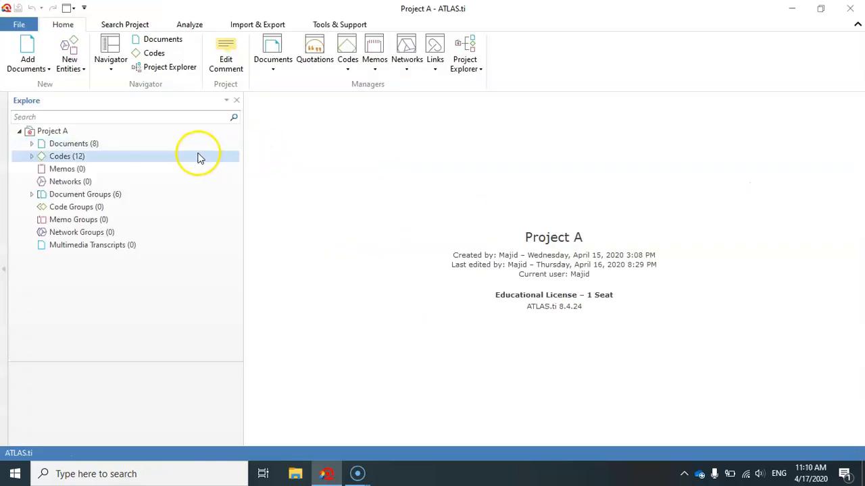
- Expand the Documents, Codes and Document Groups branches of the project tree and look through their entries
left_click(33, 145)
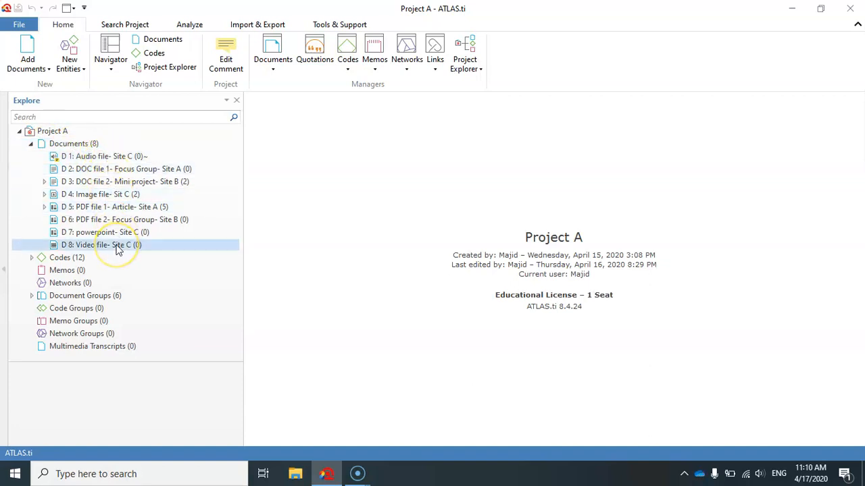
left_click(31, 257)
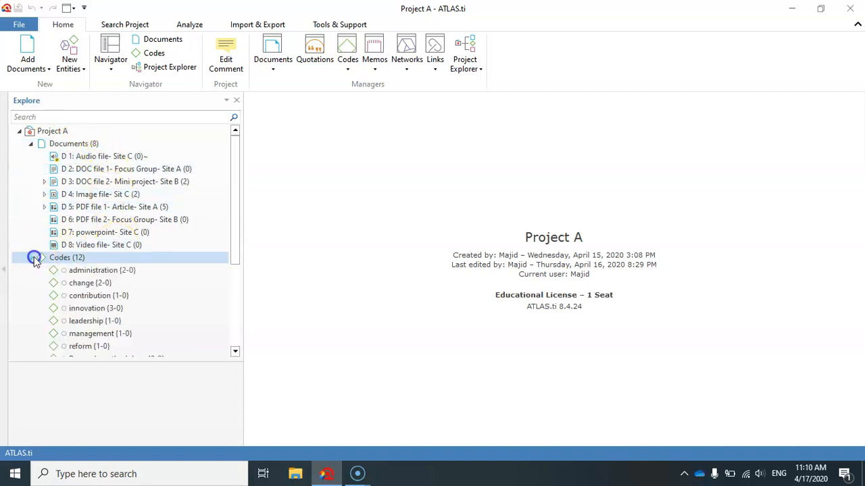
scroll(108, 308, "down", 2)
scroll(108, 312, "down", 3)
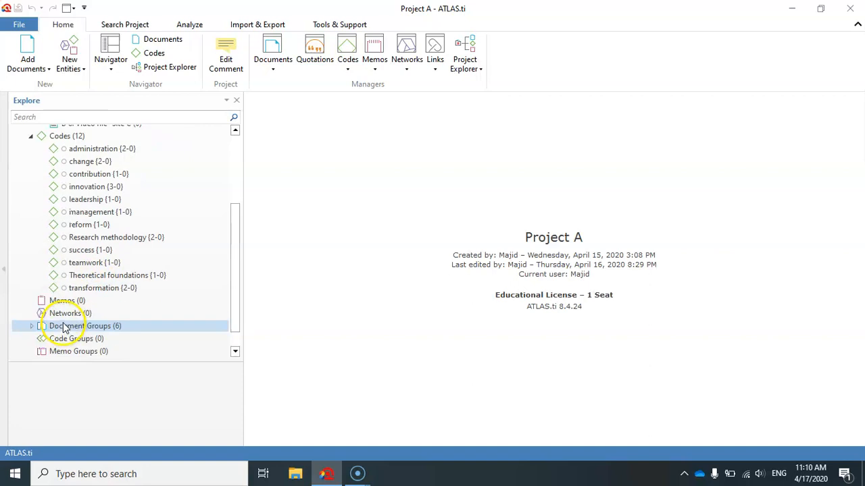
left_click(32, 300)
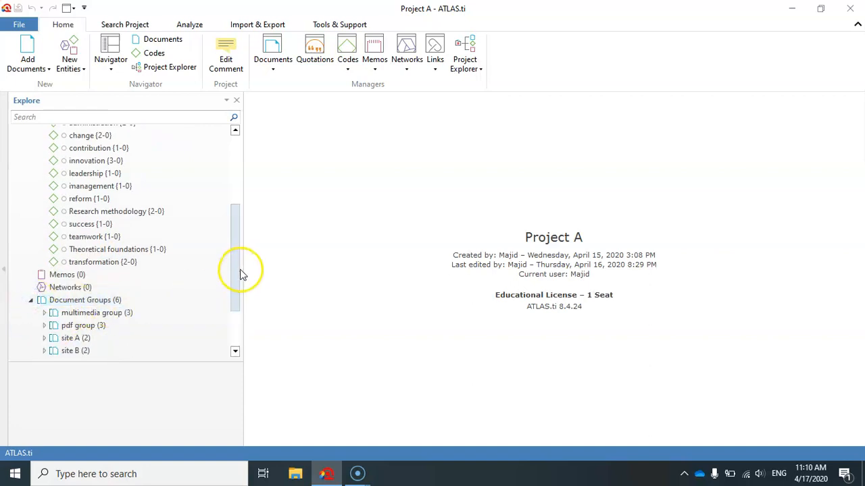
left_click_drag(238, 277, 234, 311)
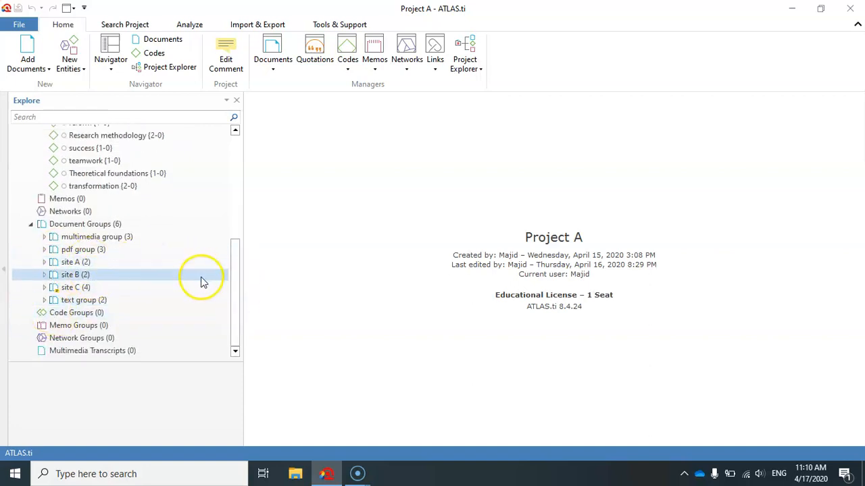
left_click_drag(233, 278, 239, 153)
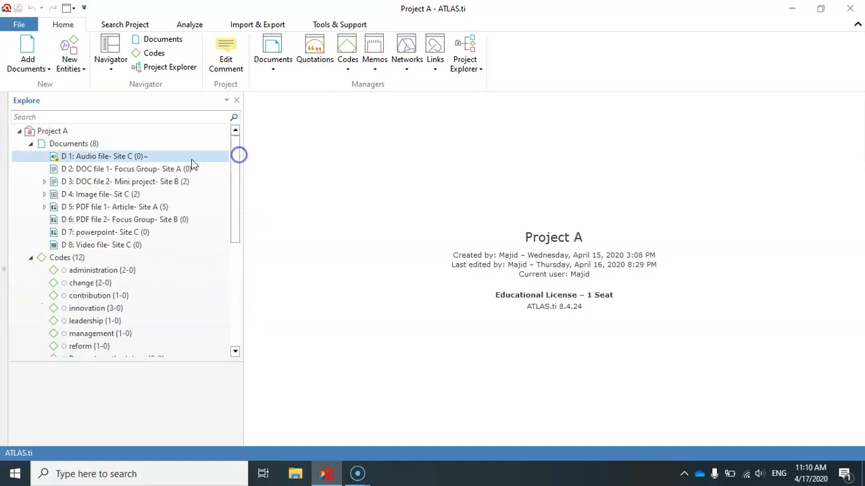
- Review the project's listed documents from D 2 through D 8 in the project tree
left_click(97, 169)
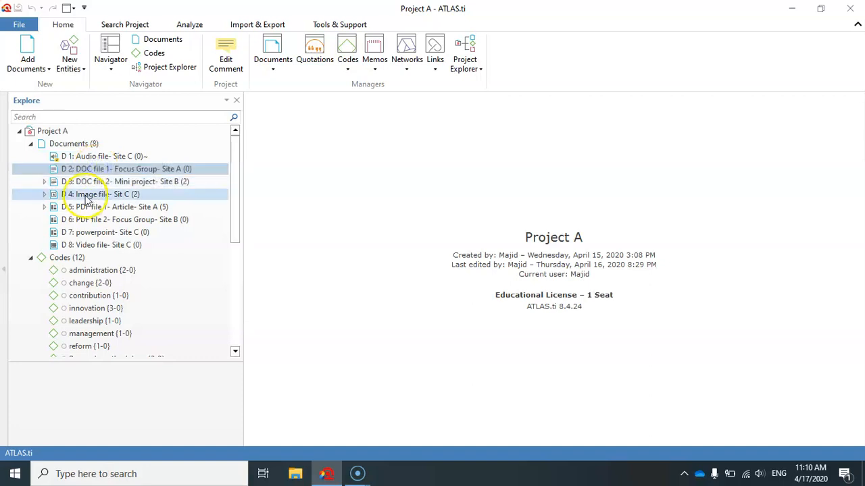
left_click(86, 194)
left_click(105, 206)
left_click(98, 219)
left_click(81, 233)
left_click(78, 245)
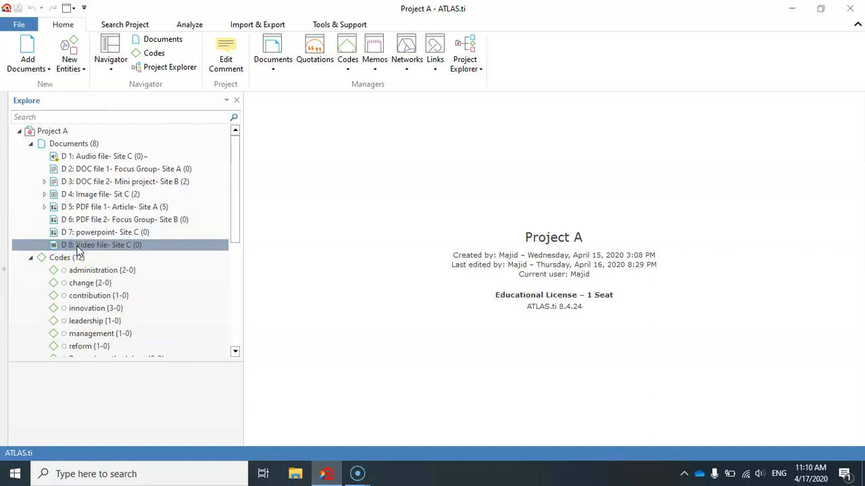
- Expand documents D 3, D 4 and D 5 in the project tree to show their quotations
left_click(31, 219)
left_click(52, 183)
left_click(46, 184)
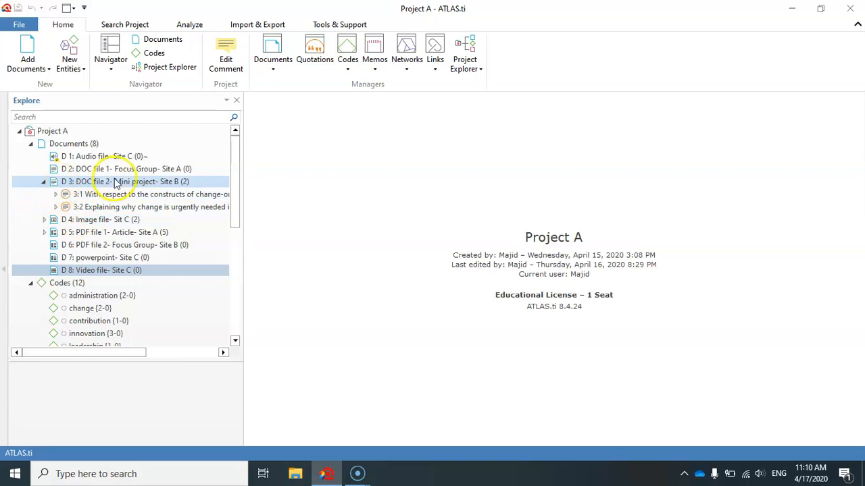
left_click(44, 220)
left_click(44, 258)
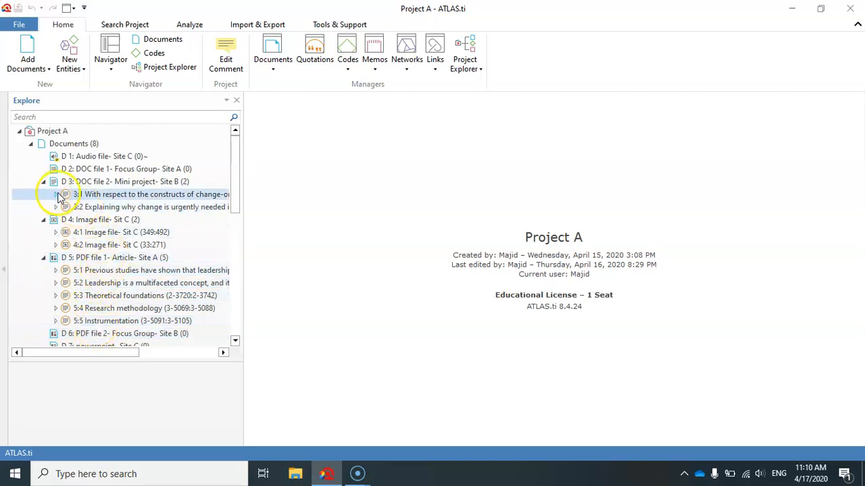
- Expand quotation 3:1 under D 3 and examine its linked codes administration, leadership and management
left_click(56, 195)
left_click(87, 233)
left_click(91, 219)
left_click(93, 207)
left_click(91, 233)
left_click(94, 208)
left_click(95, 221)
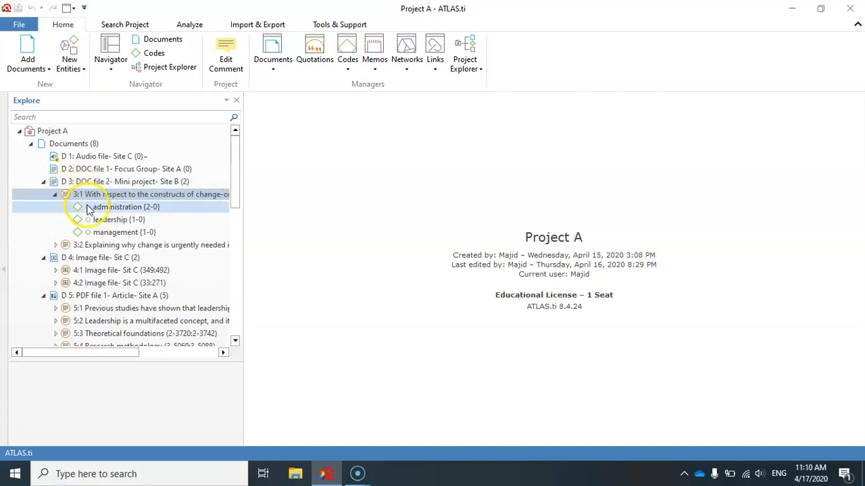
left_click(60, 186)
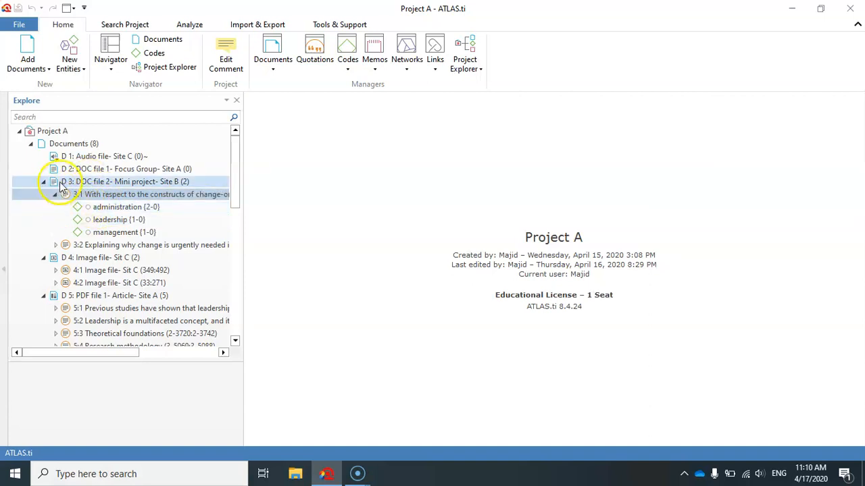
left_click(74, 196)
left_click(108, 207)
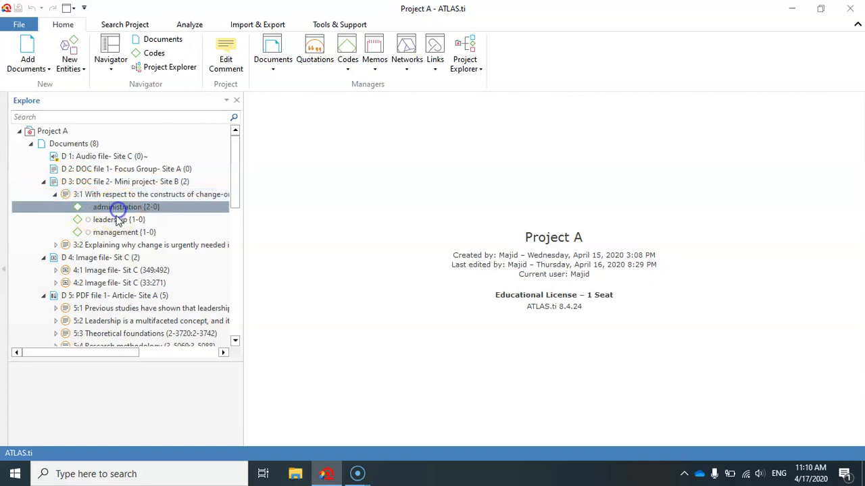
left_click(115, 233)
left_click(111, 220)
left_click(110, 207)
left_click(113, 233)
left_click(109, 194)
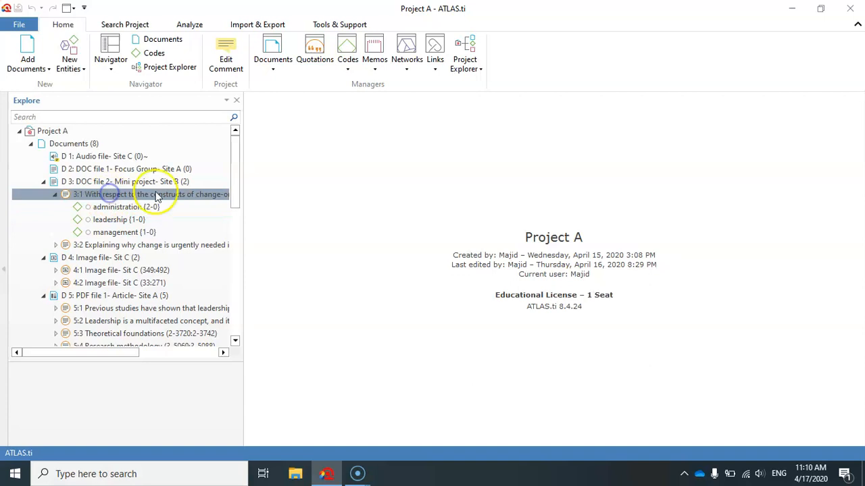
left_click(176, 212)
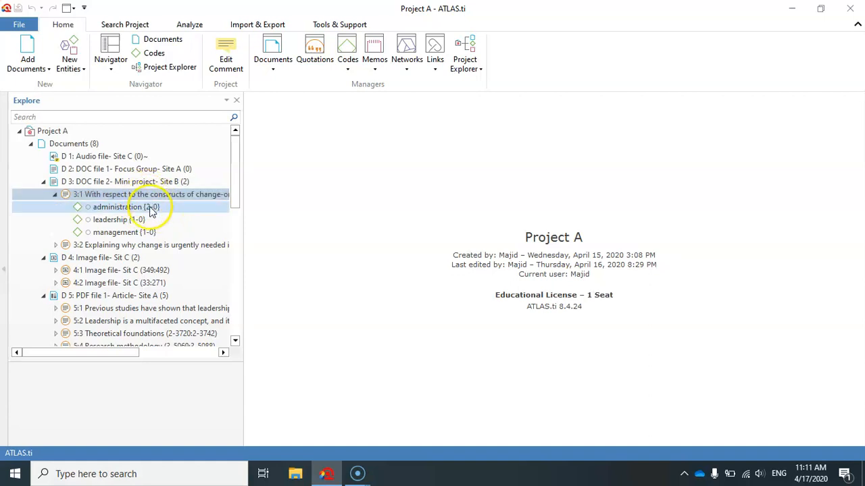
- List the quotations of the administration code and compare quotations 3:1 and 5:1 in their source documents
double_click(123, 211)
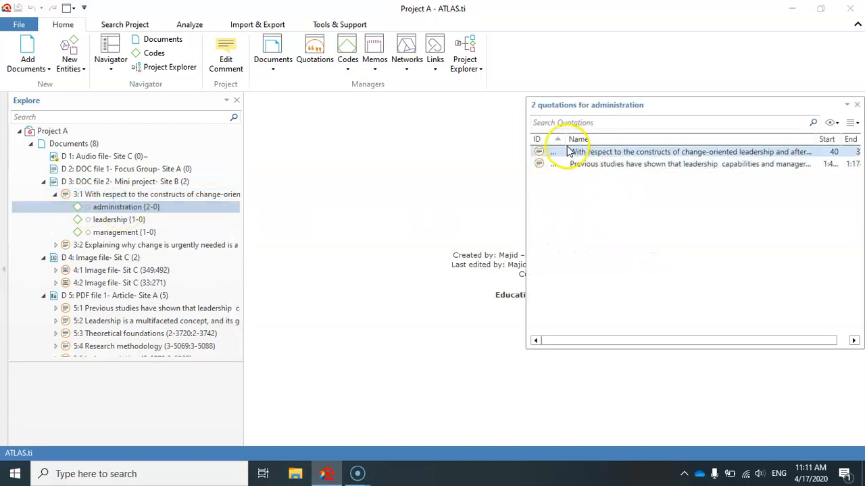
left_click_drag(568, 139, 608, 138)
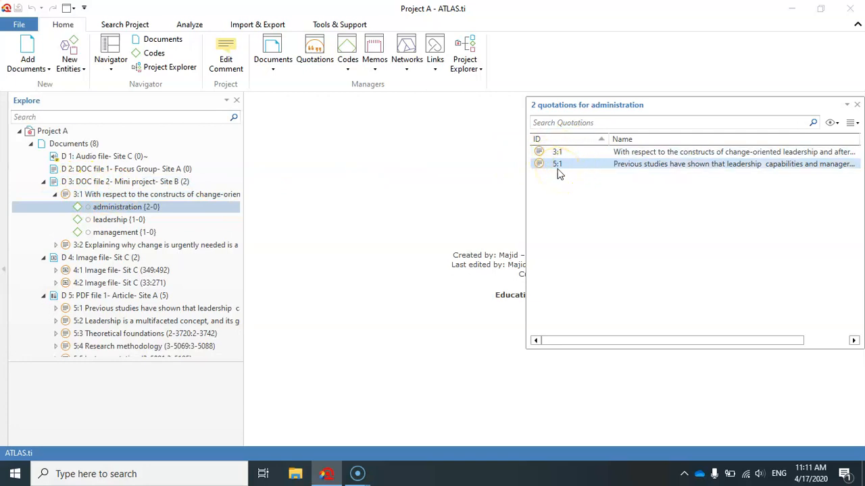
left_click(643, 152)
left_click(644, 164)
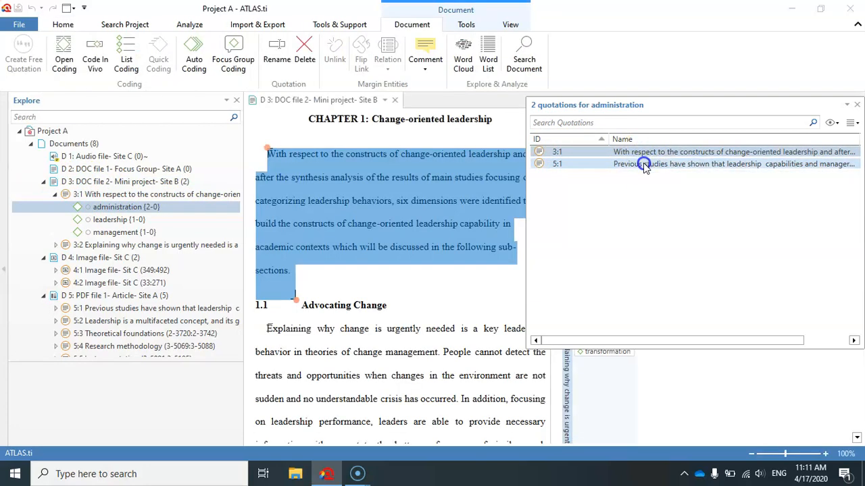
left_click(644, 152)
left_click(645, 164)
left_click(647, 152)
left_click(645, 164)
left_click(645, 152)
left_click(645, 164)
left_click(645, 152)
left_click(646, 164)
left_click(646, 152)
left_click(647, 164)
left_click(646, 152)
left_click(646, 164)
left_click(646, 152)
left_click(646, 164)
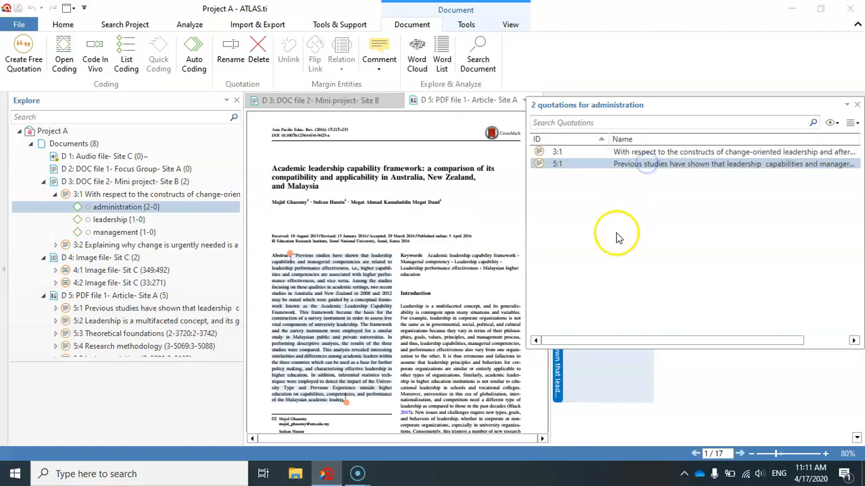
- Close the quotation list and both open documents, and collapse the D 3, D 4 and D 5 entries in the project tree
left_click(856, 104)
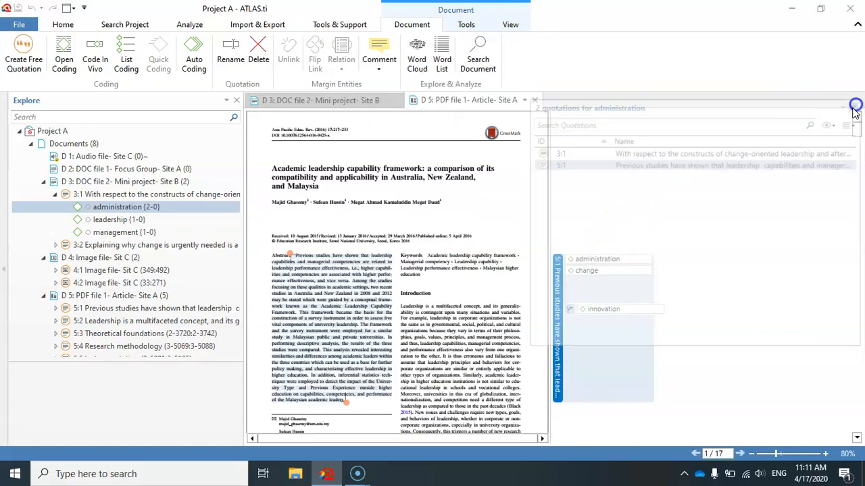
left_click(534, 100)
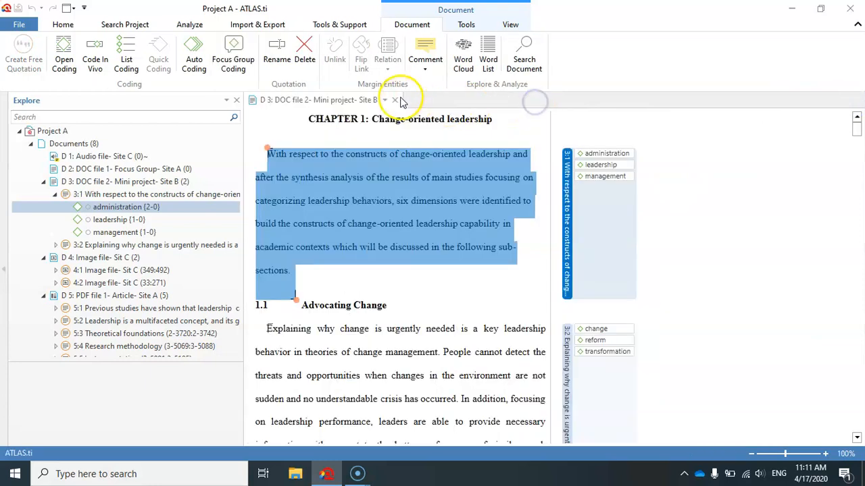
left_click(396, 100)
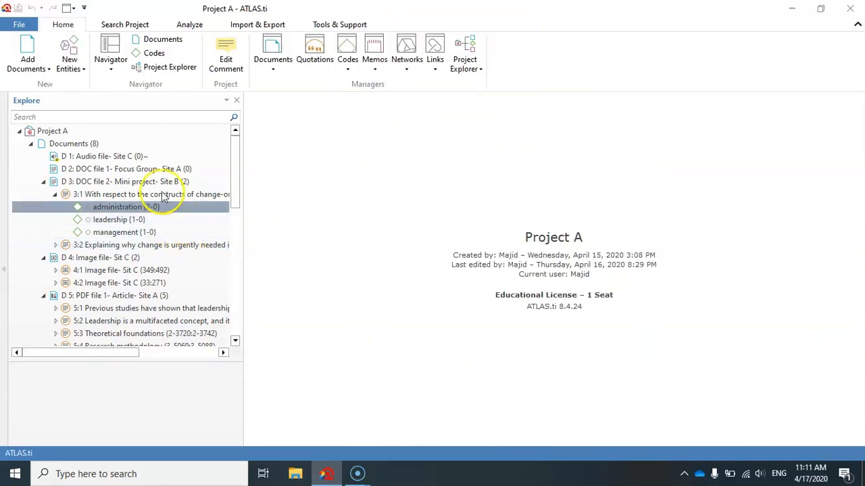
left_click(44, 182)
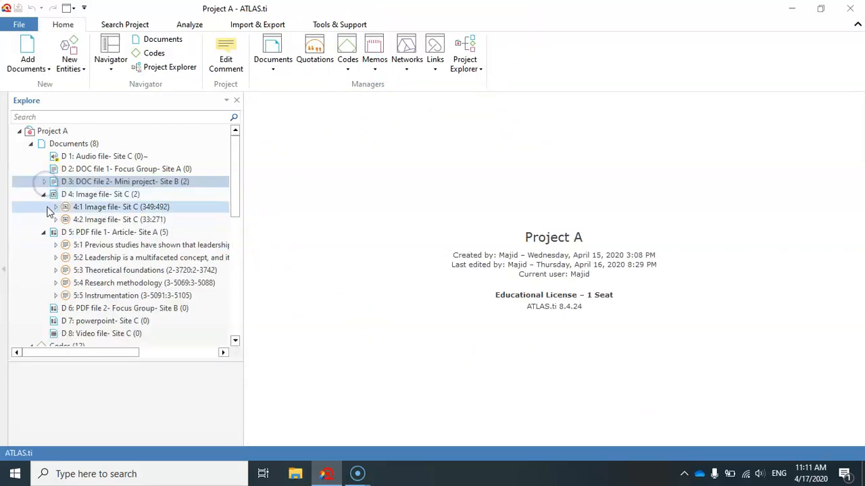
left_click(43, 195)
left_click(43, 207)
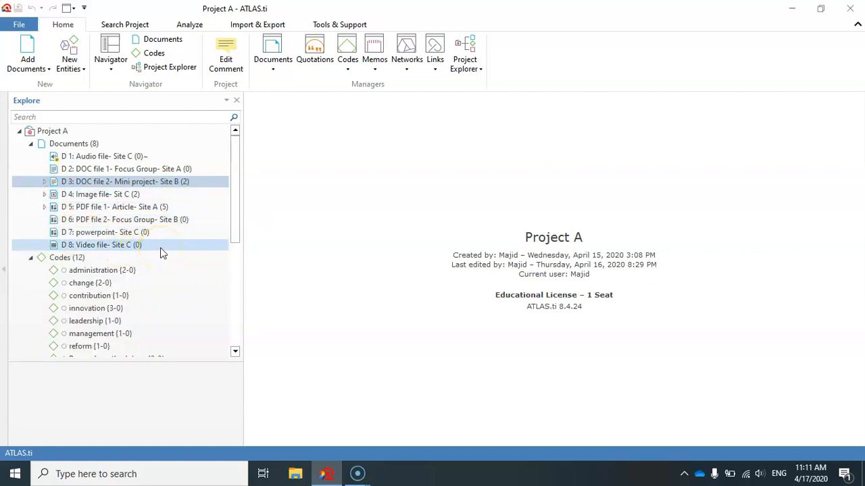
- Open the video document D 8, enlarge its preview area and zoom the vertical timeline to 2%
double_click(86, 246)
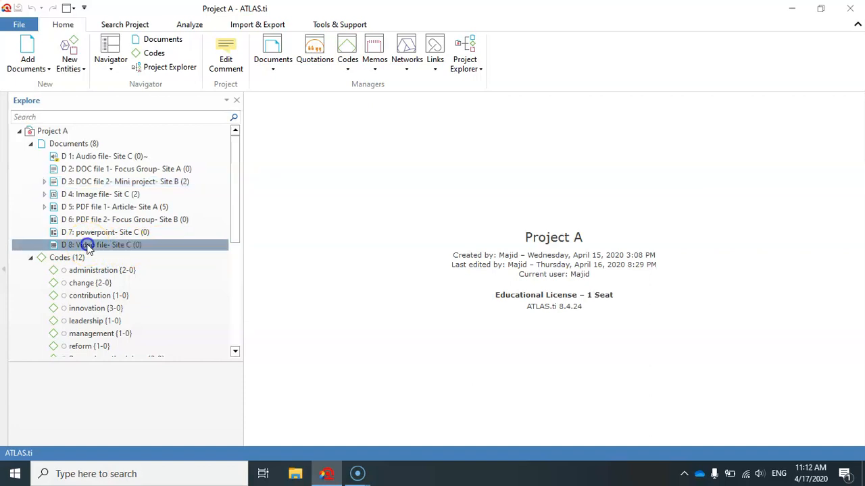
left_click_drag(394, 217, 712, 222)
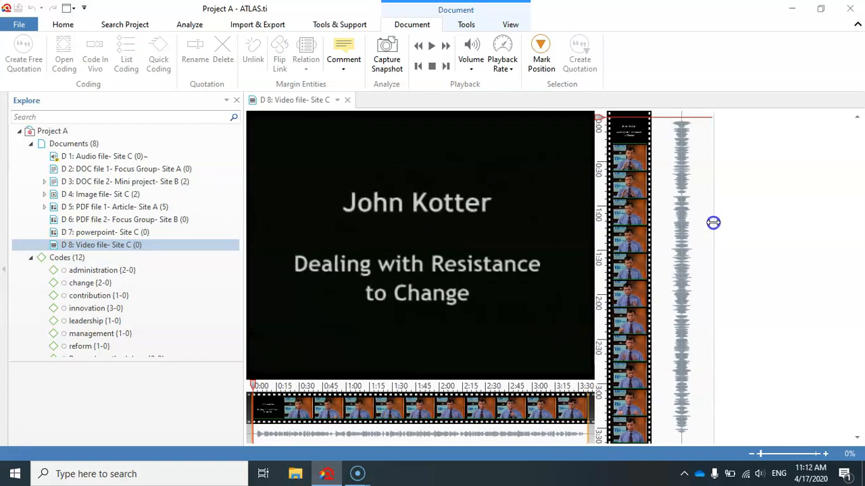
left_click_drag(762, 455, 779, 456)
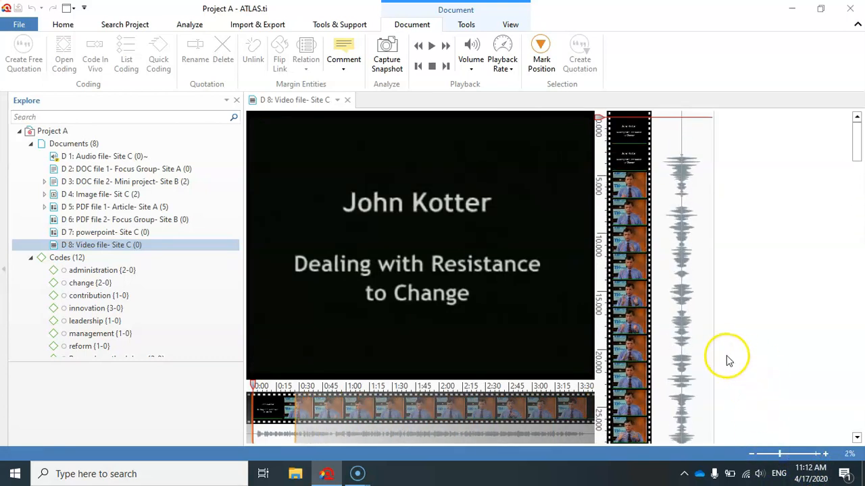
- Play the D 8 video and create a quotation from about 0:02 to 0:07
mouse_move(298, 263)
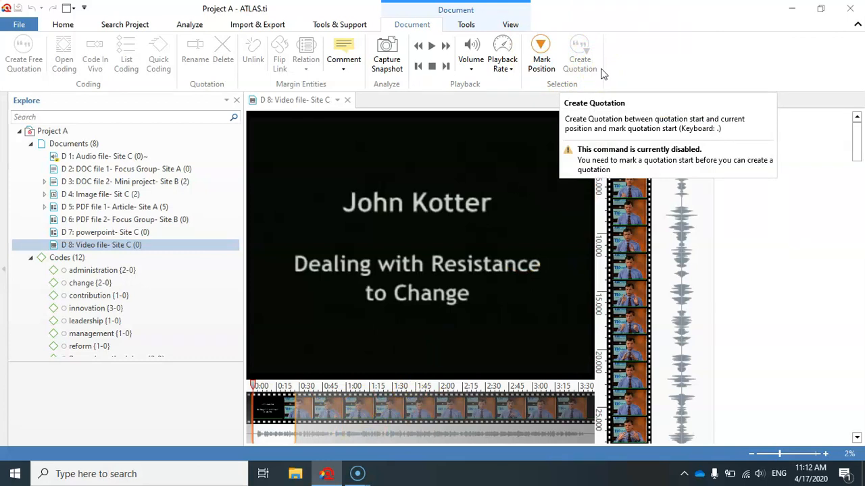
left_click(540, 59)
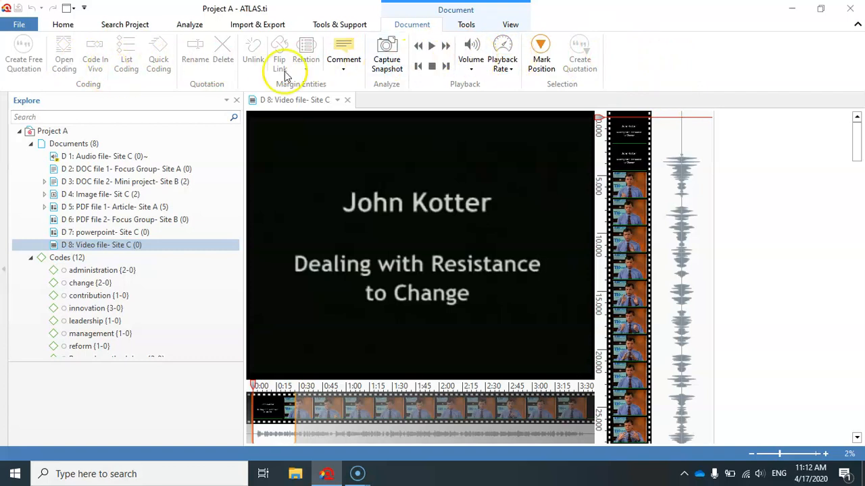
mouse_move(504, 179)
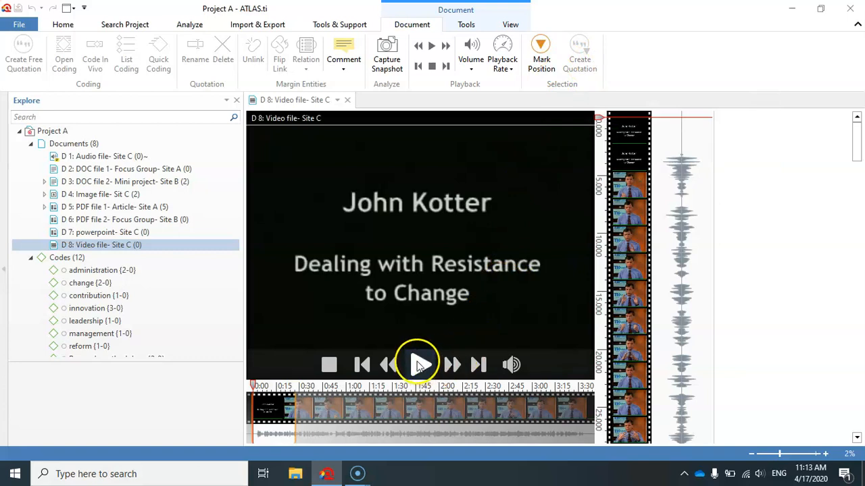
left_click(419, 365)
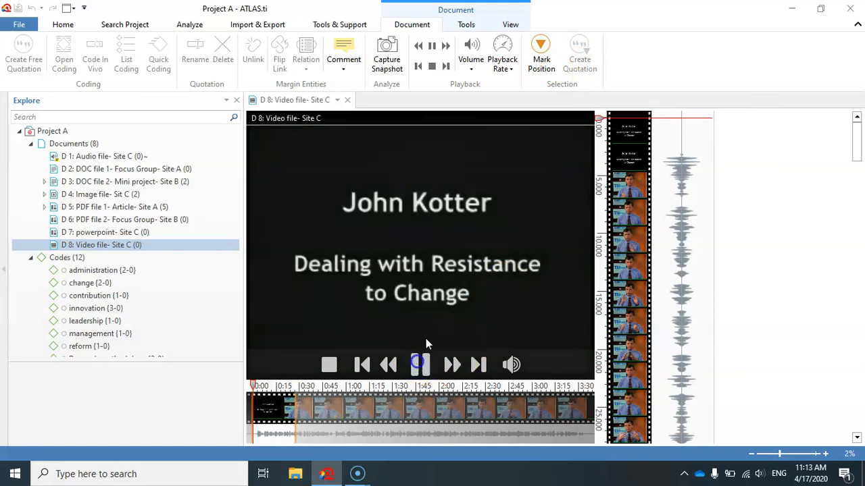
left_click(541, 52)
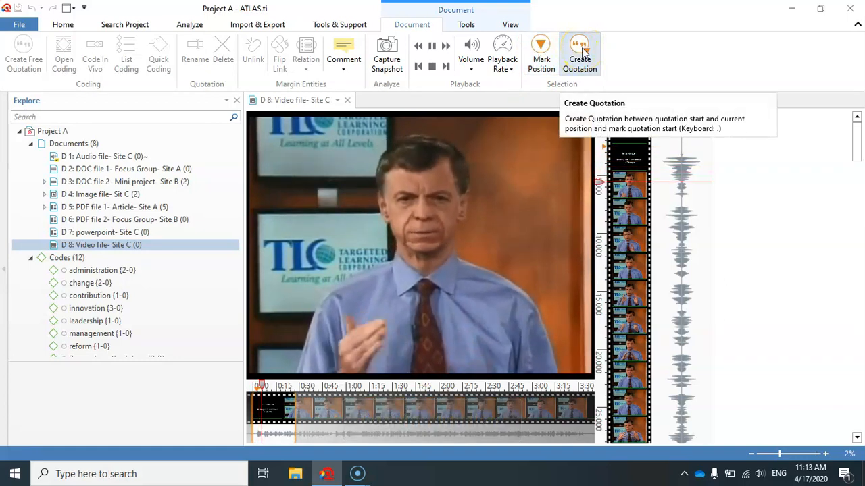
left_click(581, 54)
- Create two more quotations in the playing video, from about 0:08 to 0:20 and from about 0:20 to 0:29
left_click(548, 52)
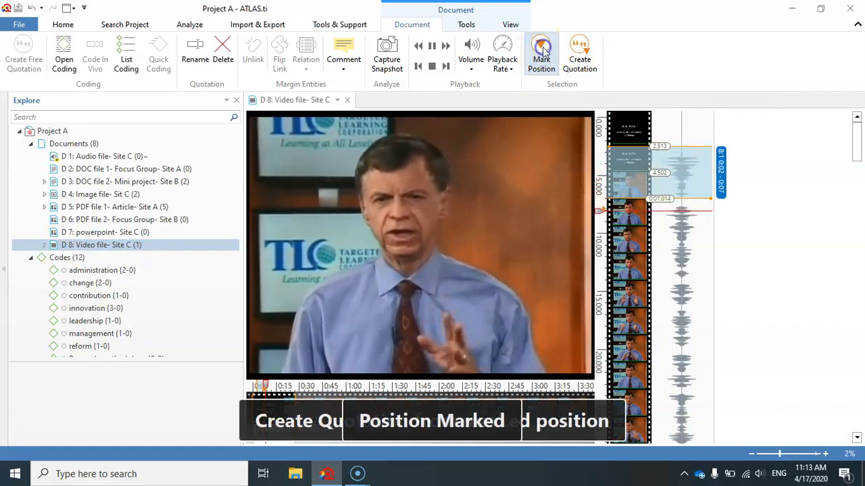
left_click(579, 54)
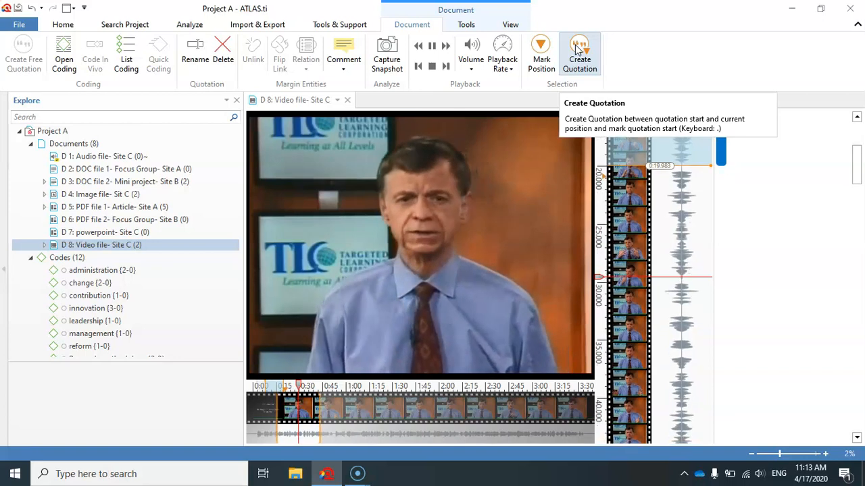
left_click(578, 48)
mouse_move(421, 207)
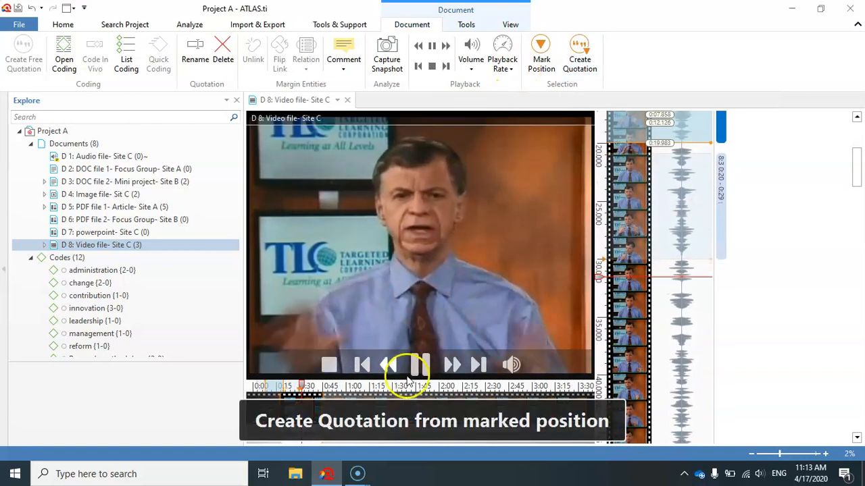
- Pause the D 8 video and select its three quotations one after another in the margin, from the start of the timeline
left_click(423, 366)
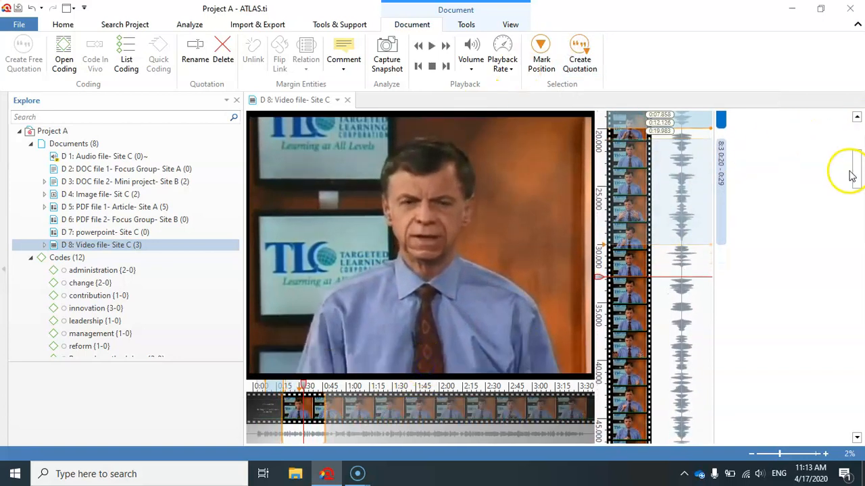
left_click_drag(856, 170, 858, 138)
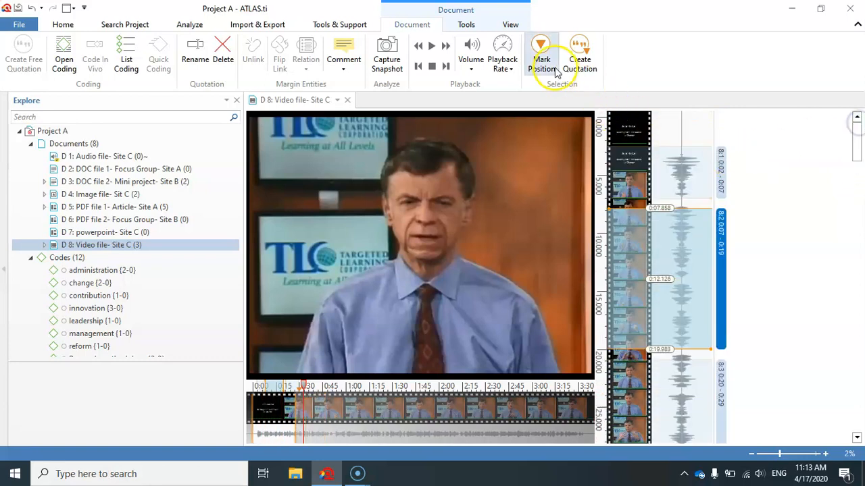
mouse_move(590, 138)
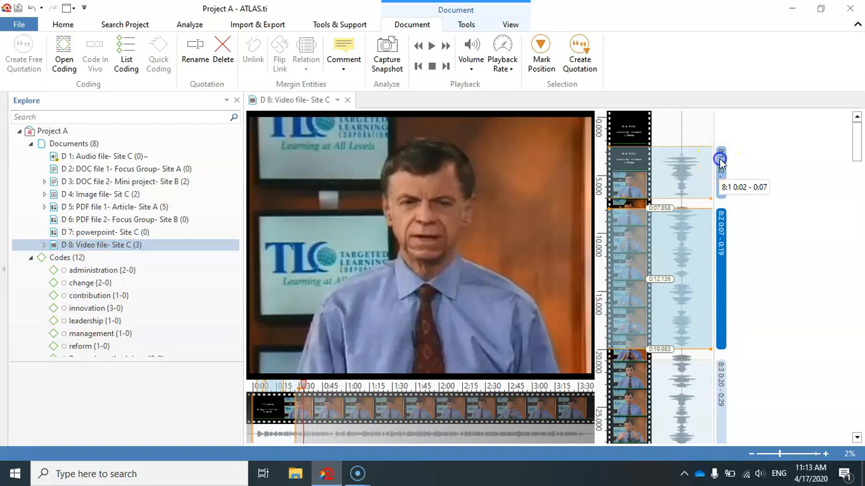
left_click(721, 167)
left_click(721, 237)
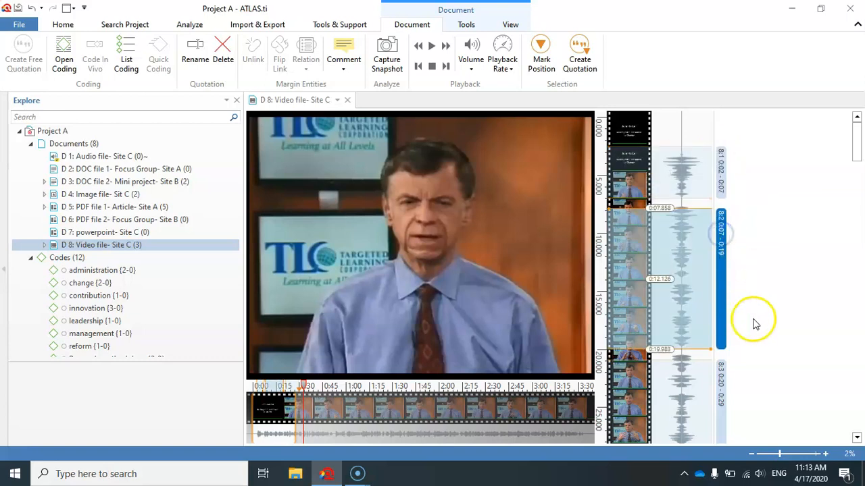
left_click(720, 398)
left_click(720, 172)
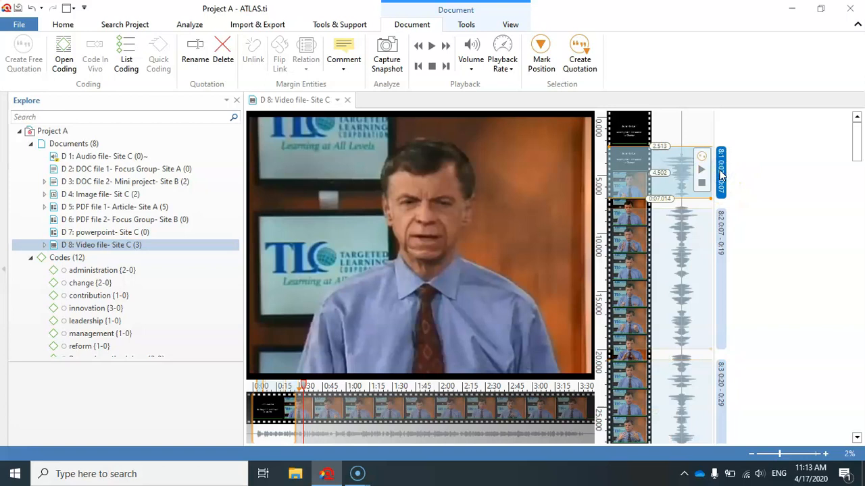
- Play back quotation 8:1 and then quotation 8:2 to check the segments they cover
left_click(720, 159)
left_click(701, 173)
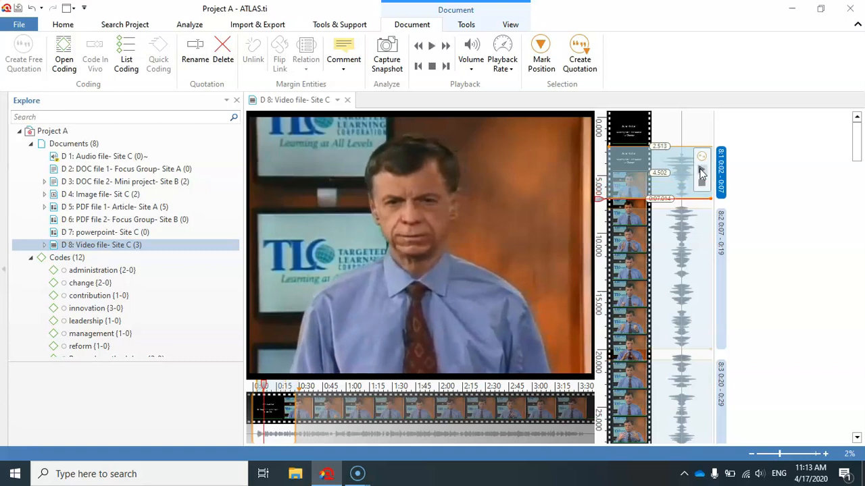
left_click(682, 215)
left_click(721, 233)
left_click(702, 235)
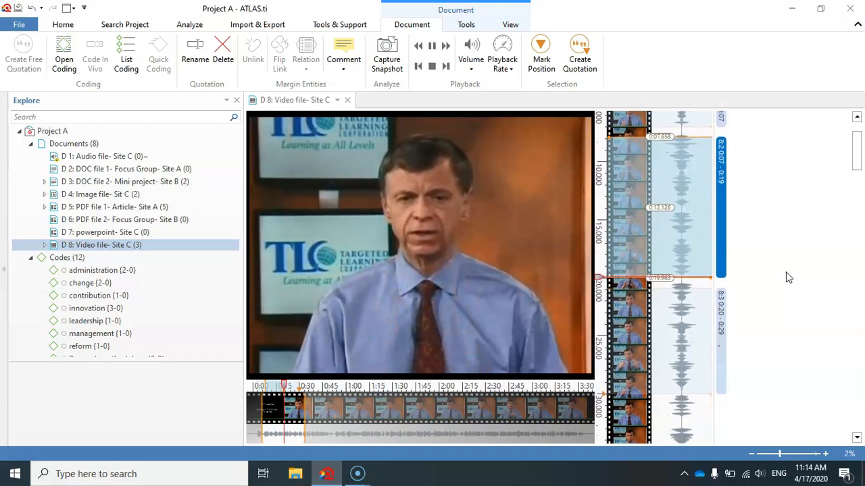
- Extend the start of quotation 8:2 back to about 0:07.5 and replay the quotation
mouse_move(704, 134)
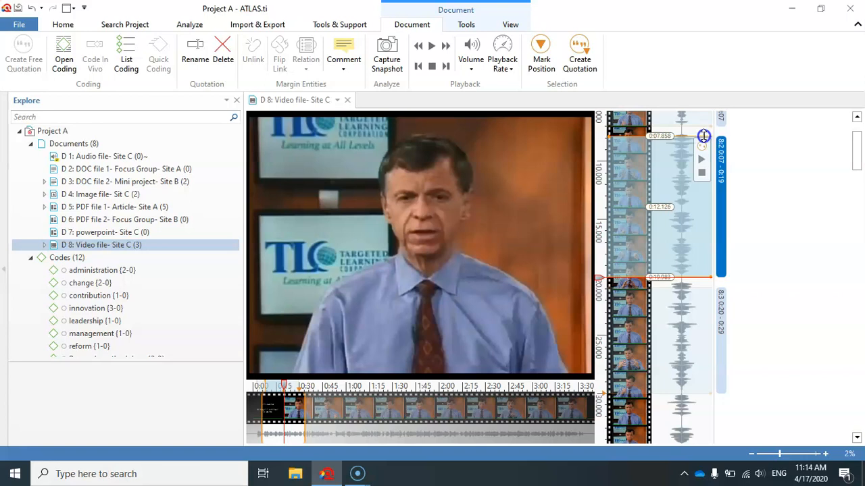
left_click_drag(703, 136, 704, 132)
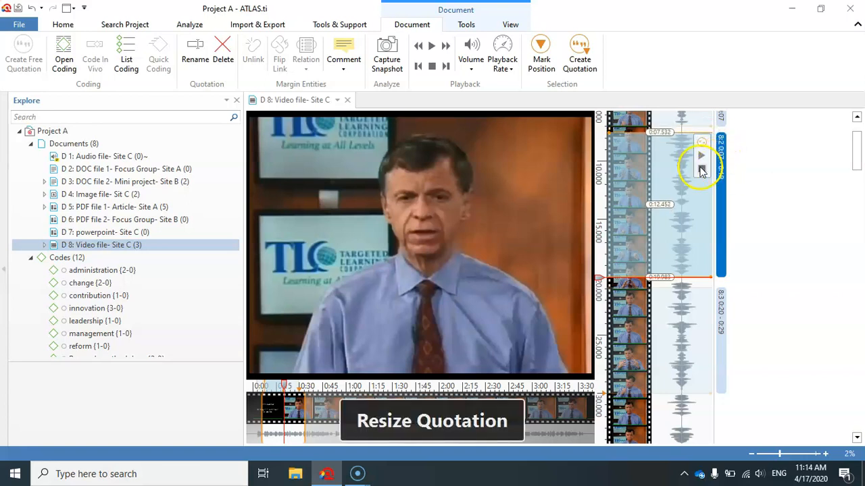
left_click(700, 160)
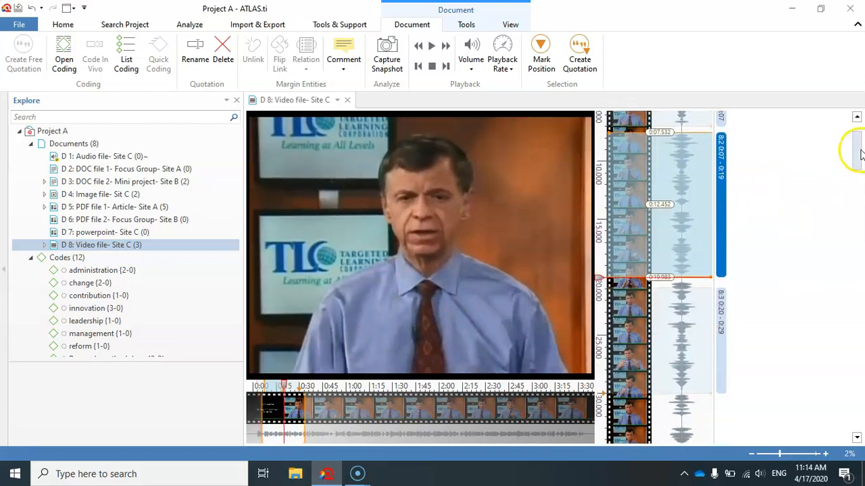
- Play quotation 8:3, extend its start back to about 0:20.2 and replay it
left_click_drag(860, 154, 859, 160)
left_click(722, 250)
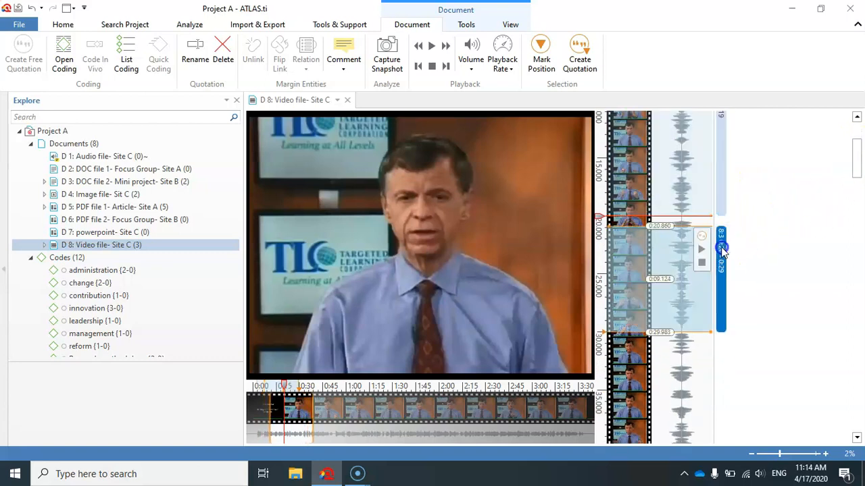
left_click(699, 253)
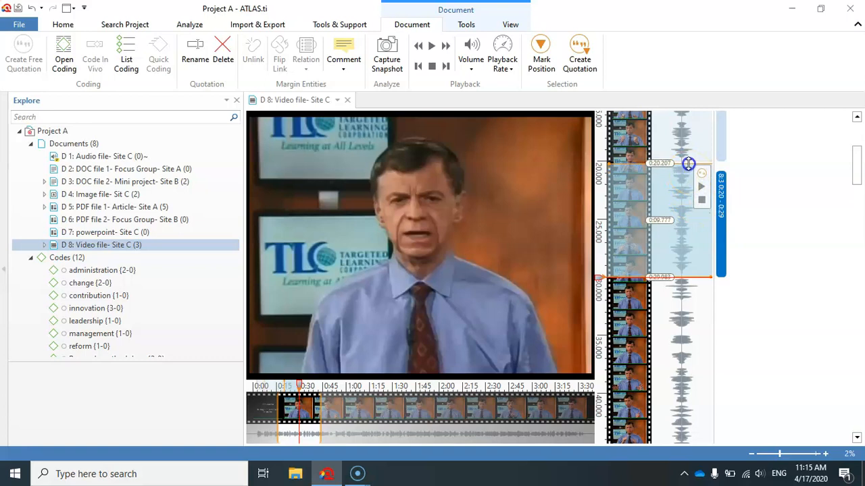
left_click_drag(689, 164, 689, 164)
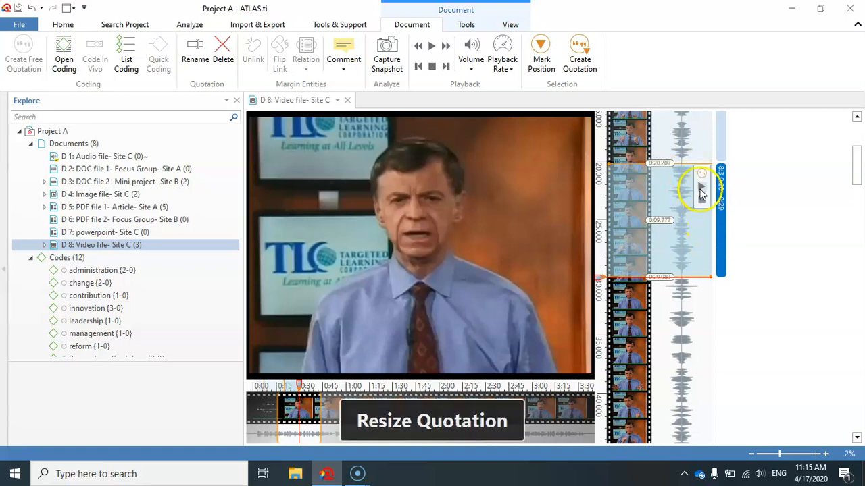
left_click(702, 191)
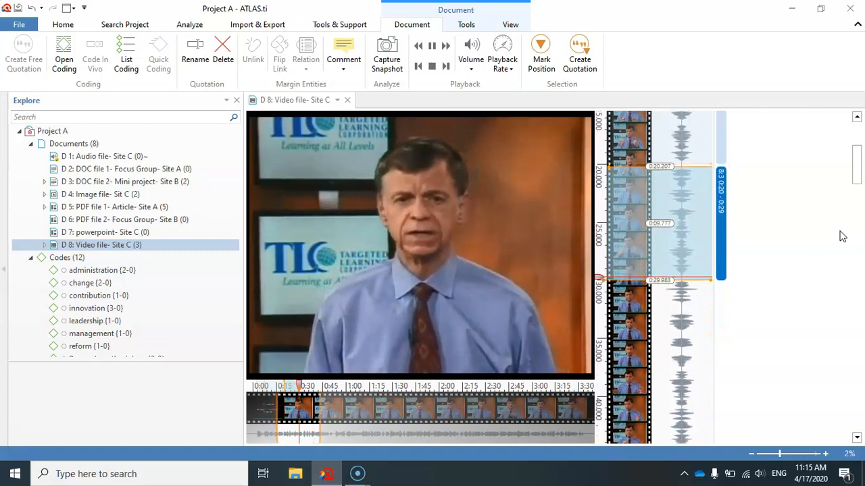
- Apply open coding to quotation 8:1 with the two new codes "process" and "company"
scroll(777, 217, "up", 3)
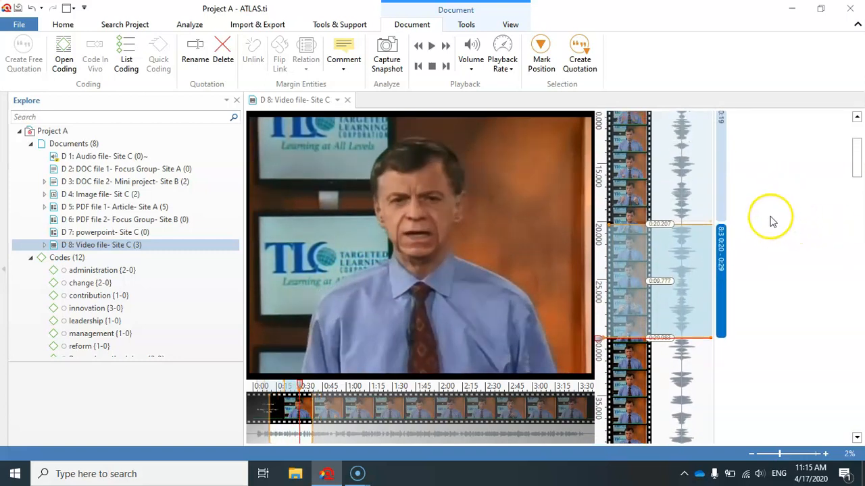
scroll(777, 211, "down", 1)
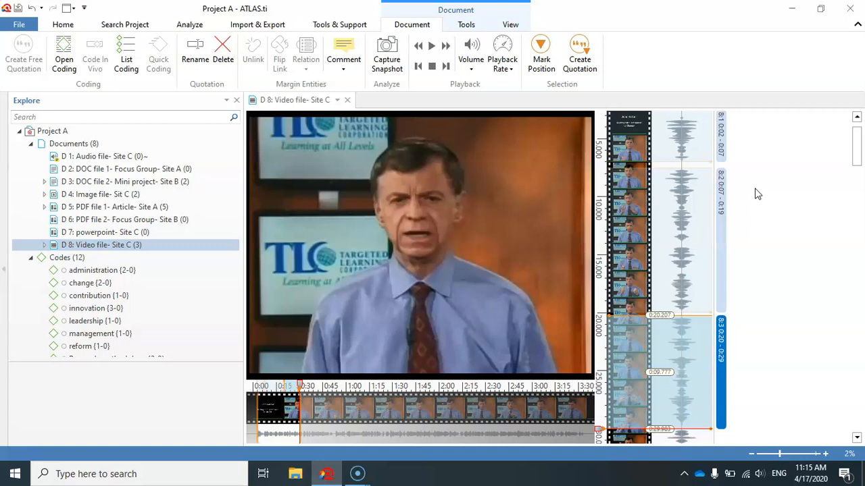
left_click(720, 138)
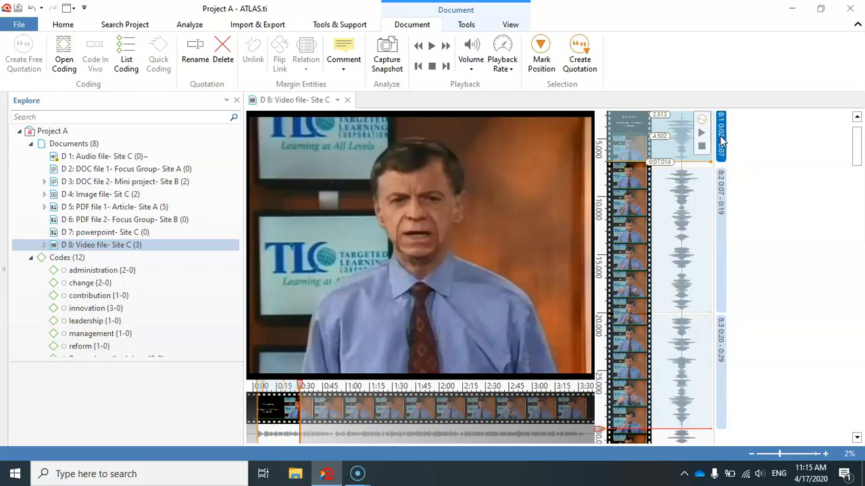
right_click(722, 139)
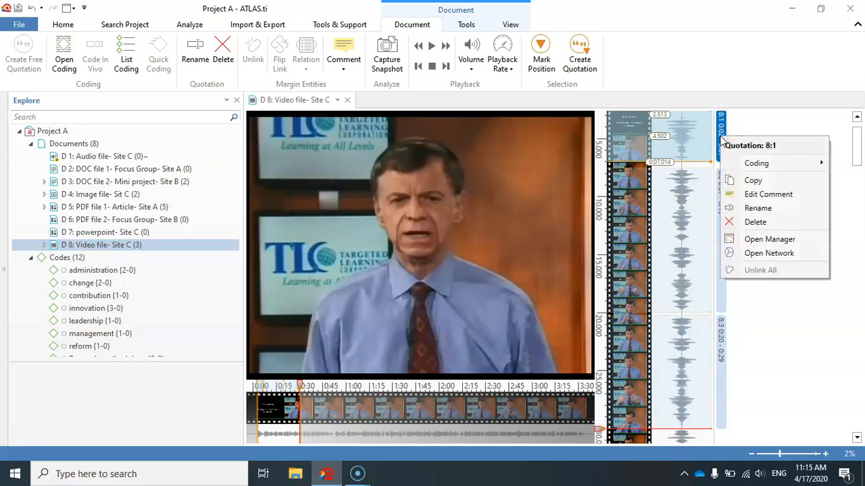
mouse_move(750, 164)
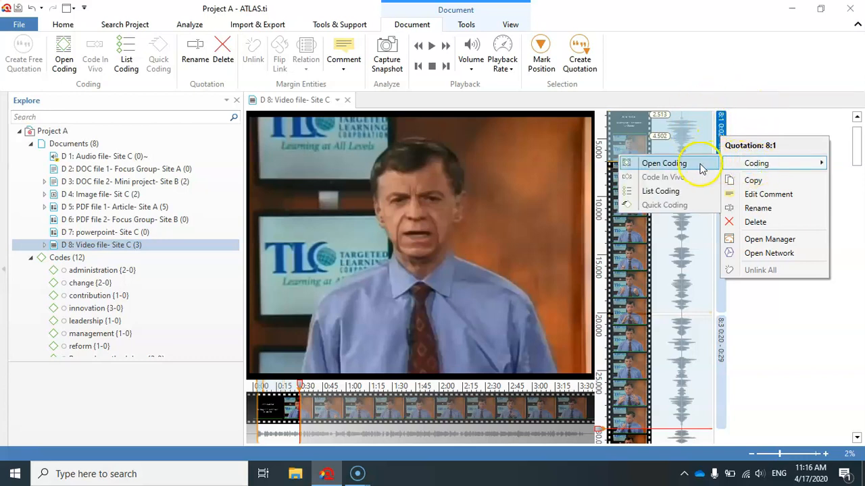
left_click(650, 168)
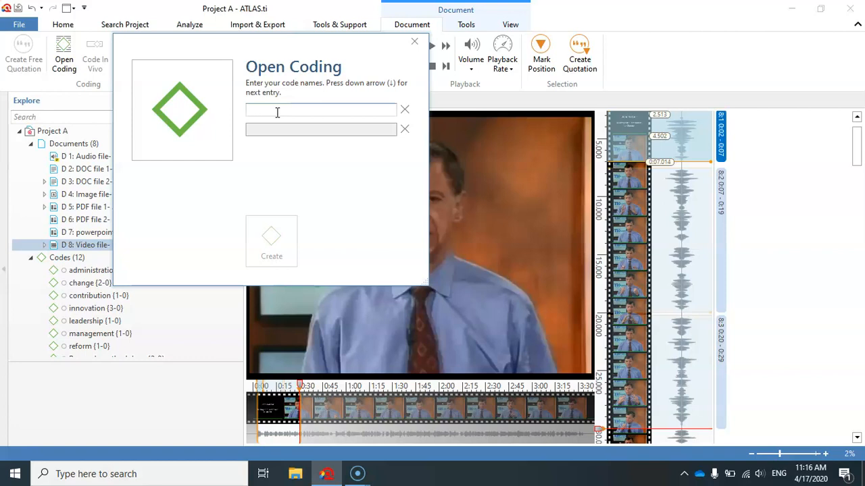
type("process")
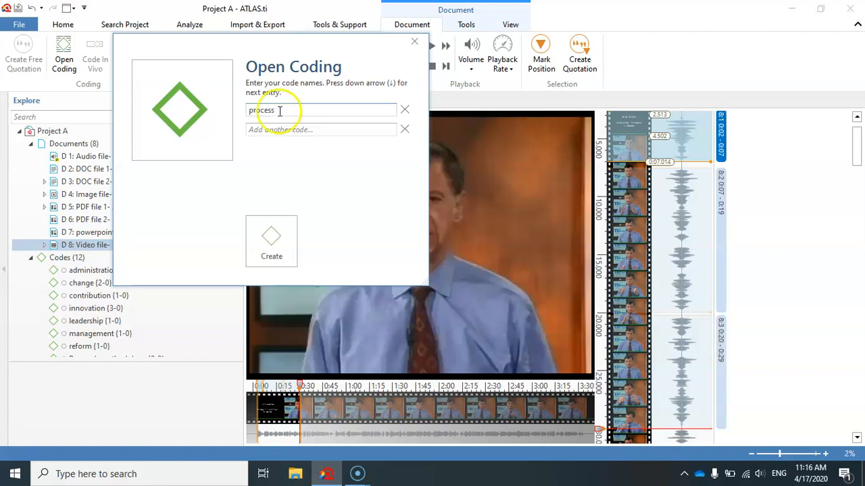
left_click(272, 129)
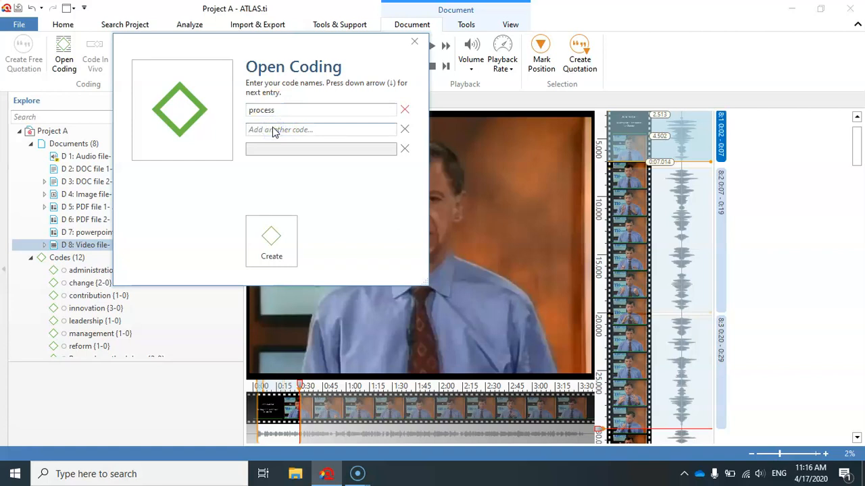
type("company")
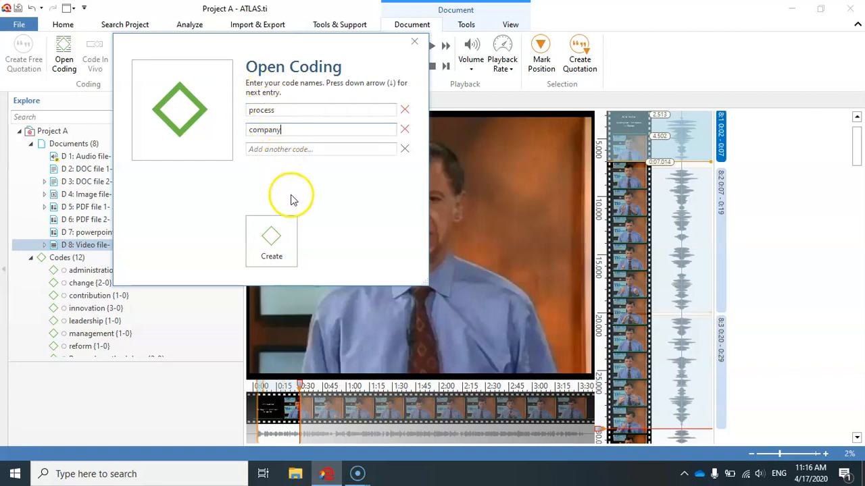
left_click(272, 240)
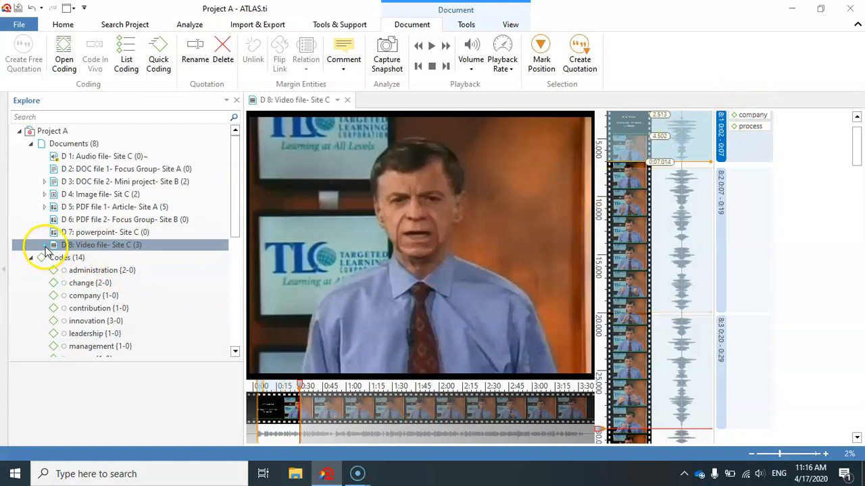
- Expand D 8 and its quotation 8:1 in the project tree and select the company and process codes beneath it
left_click(45, 245)
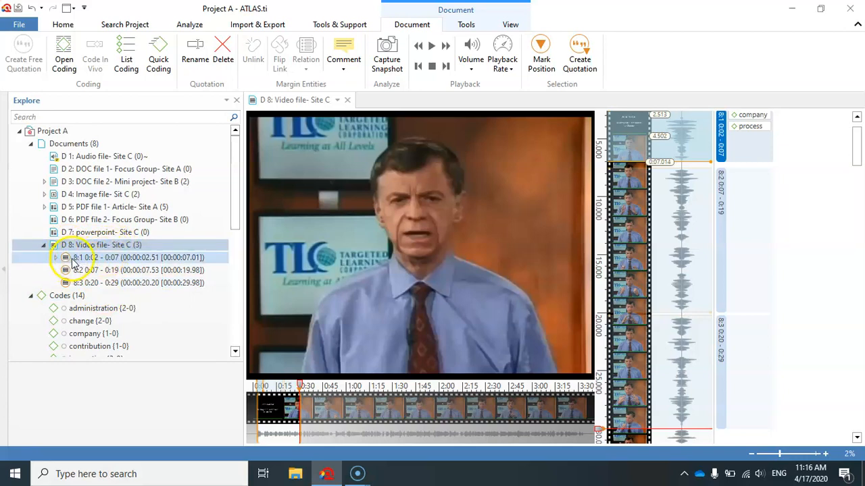
left_click(55, 258)
left_click(112, 272)
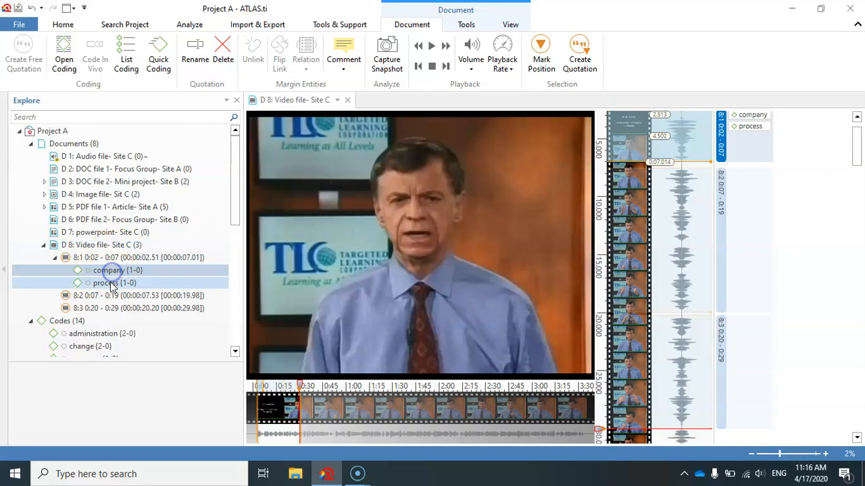
left_click(112, 284)
mouse_move(471, 272)
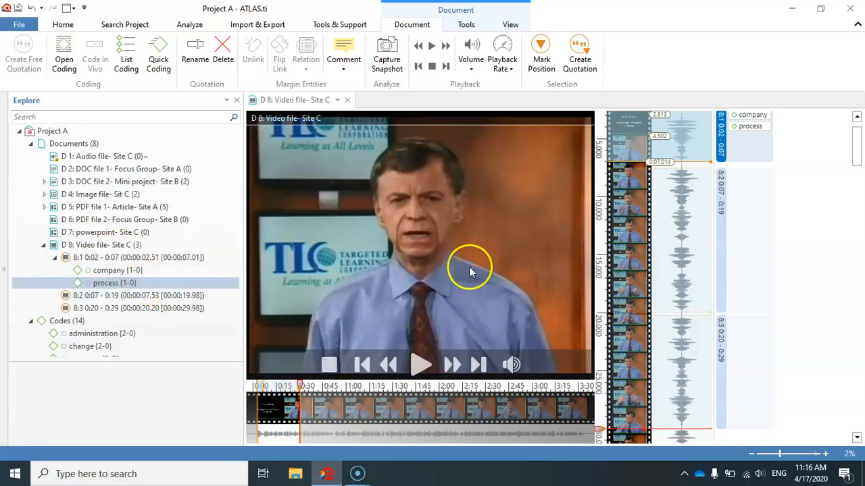
- Apply list coding to quotation 8:2 with the existing codes teamwork, Theoretical foundations and transformation
left_click(722, 209)
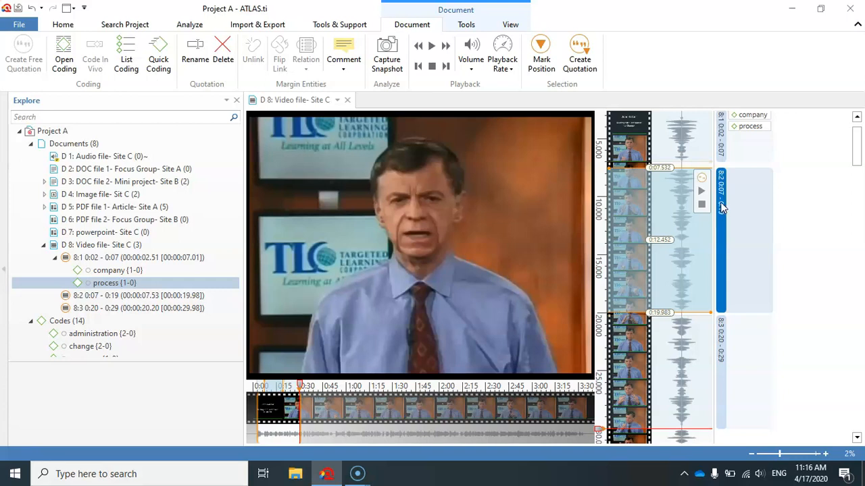
right_click(722, 206)
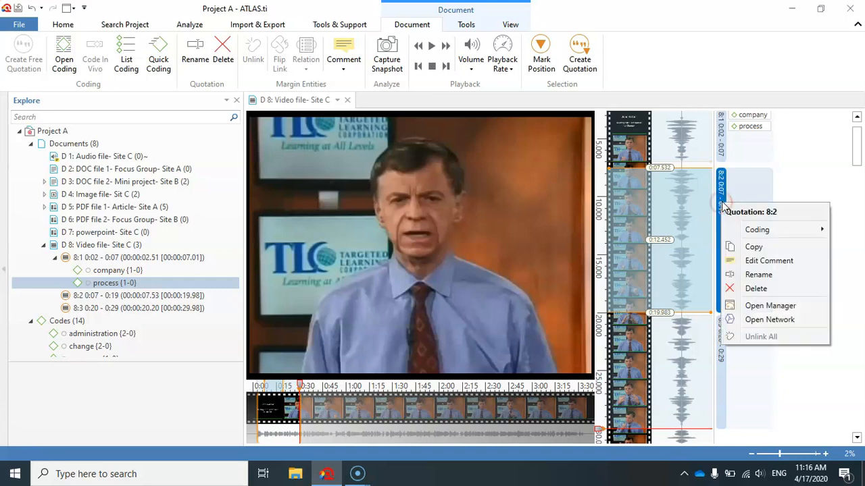
mouse_move(731, 228)
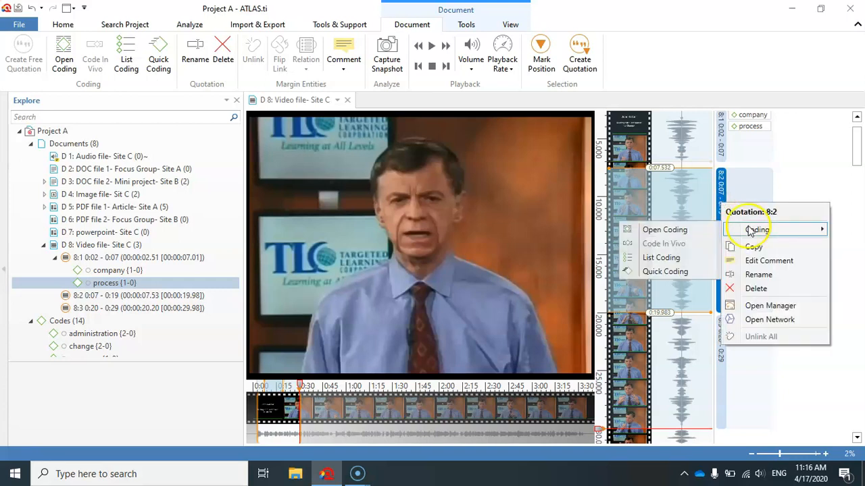
left_click(659, 258)
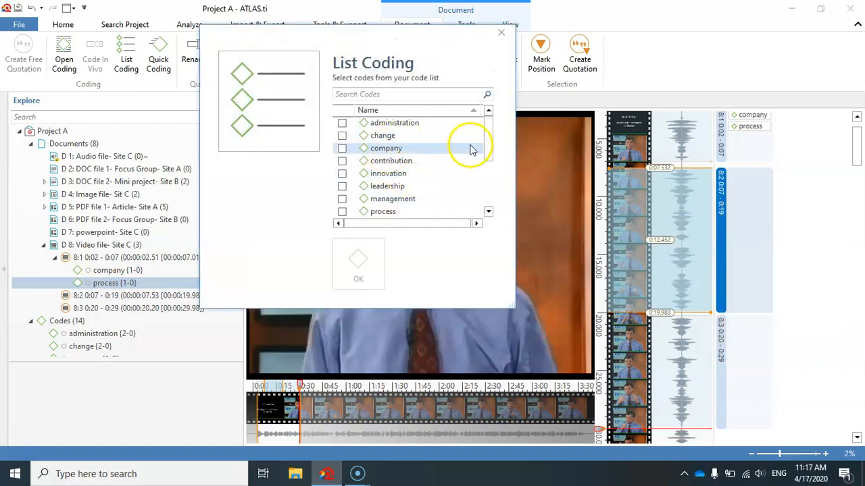
left_click_drag(488, 141, 488, 200)
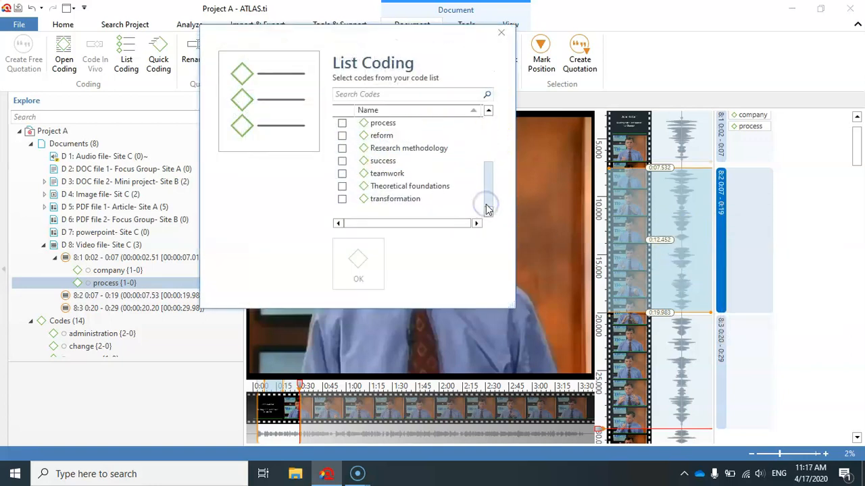
left_click(384, 199)
left_click(342, 199)
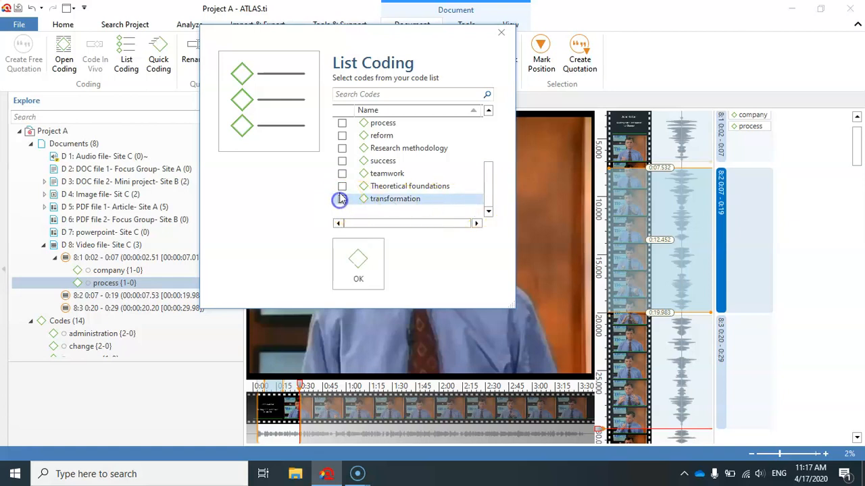
left_click(342, 188)
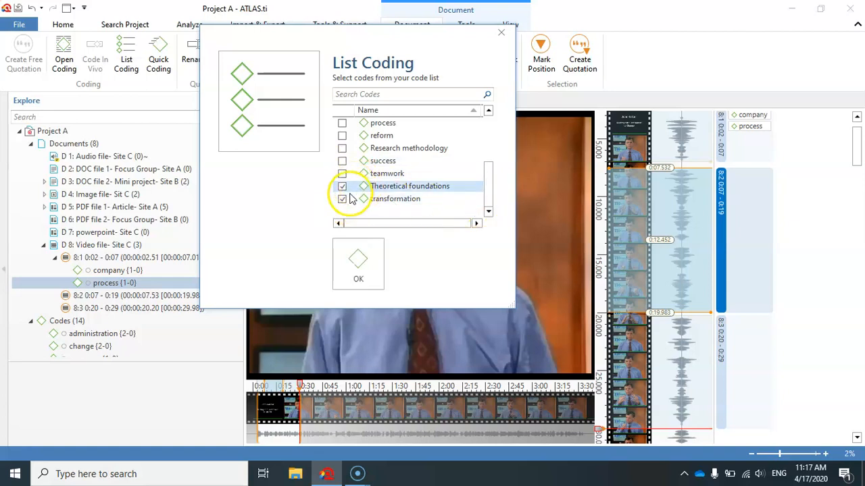
left_click(342, 174)
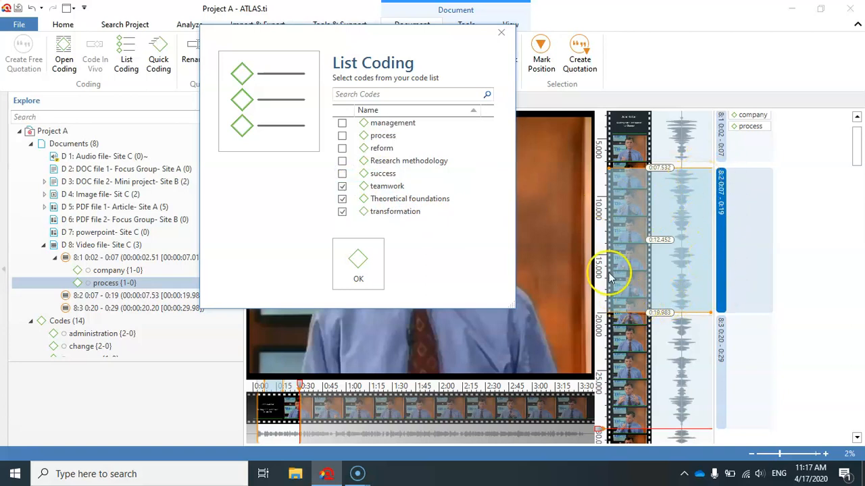
left_click(358, 257)
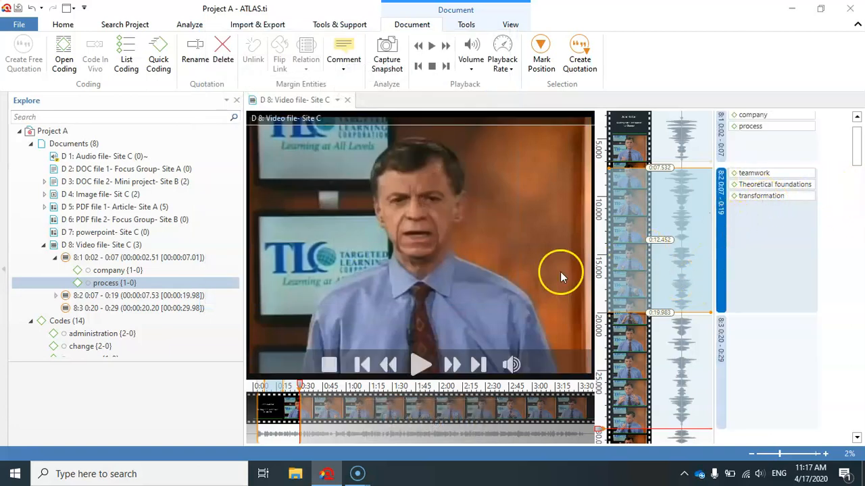
- Expand quotation 8:2 in the project tree and select the teamwork, Theoretical foundations and transformation codes beneath it
left_click(56, 296)
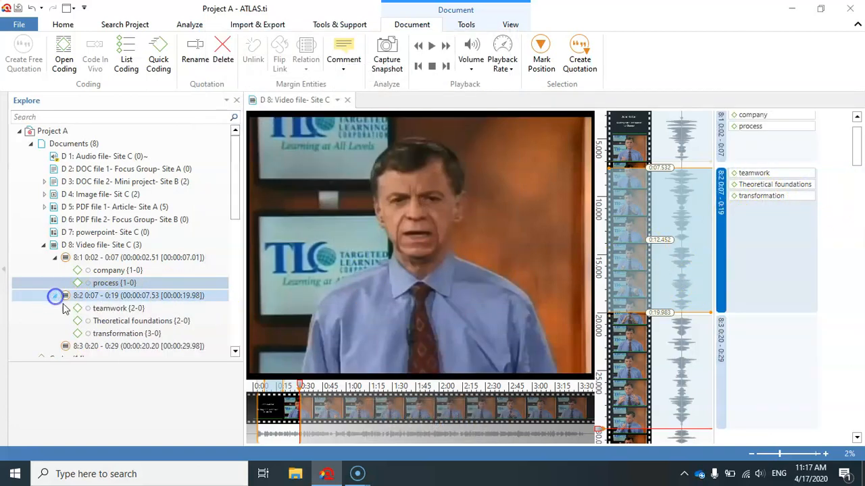
left_click(97, 323)
left_click(97, 333)
left_click(96, 309)
left_click(100, 322)
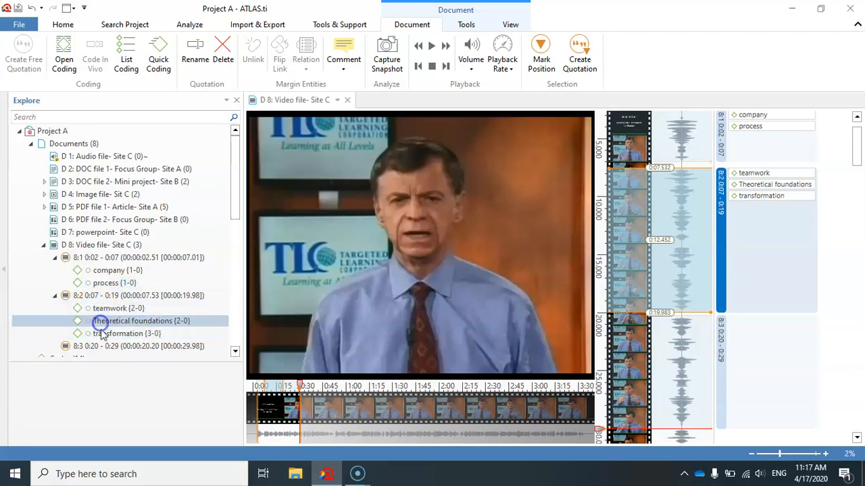
left_click(101, 308)
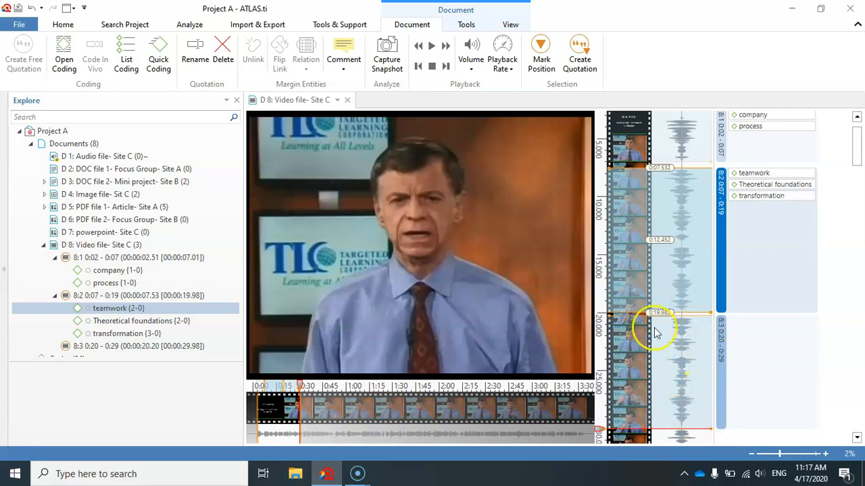
- Apply quick coding to quotation 8:3 with the most recently used codes
left_click(721, 348)
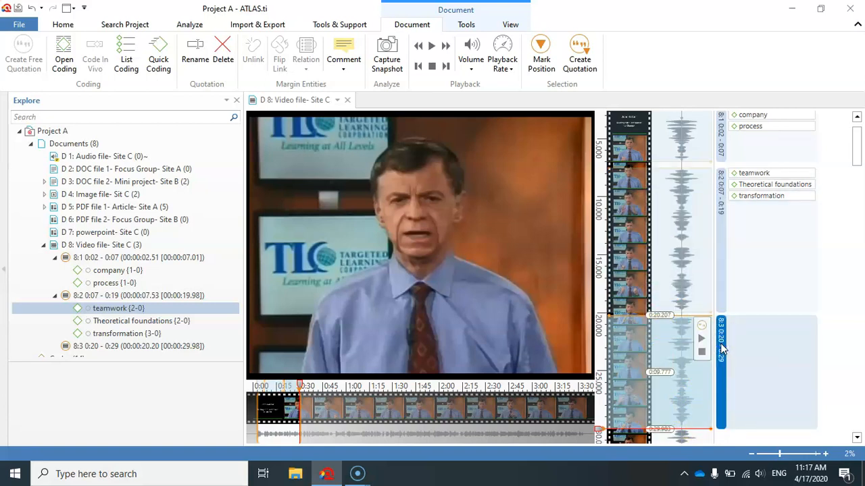
right_click(721, 347)
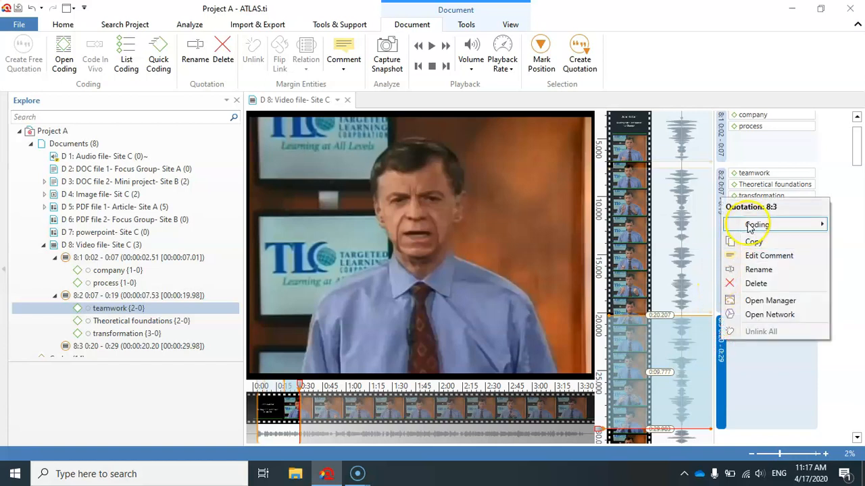
mouse_move(749, 228)
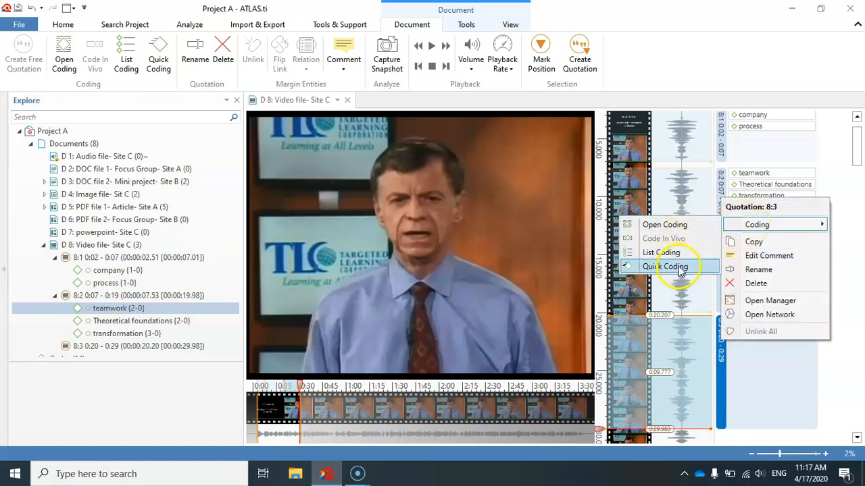
left_click(649, 268)
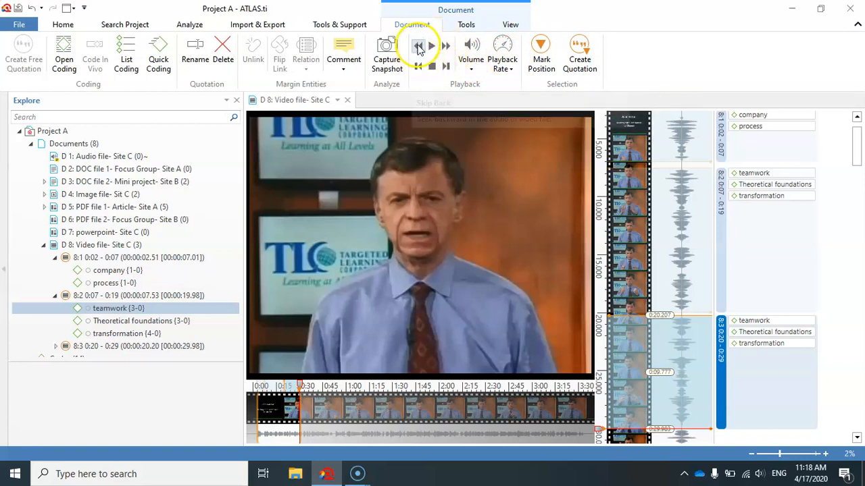
- Capture a snapshot of the current video frame of D 8 as a new project document
mouse_move(522, 361)
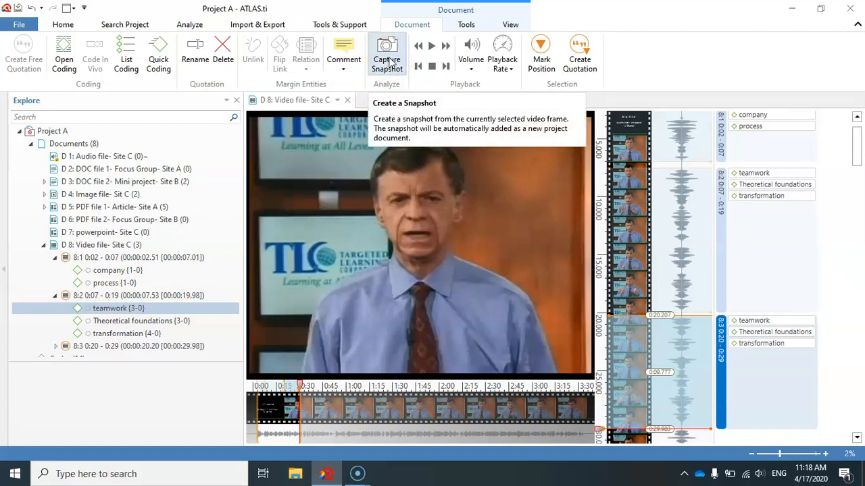
left_click(396, 169)
left_click(387, 53)
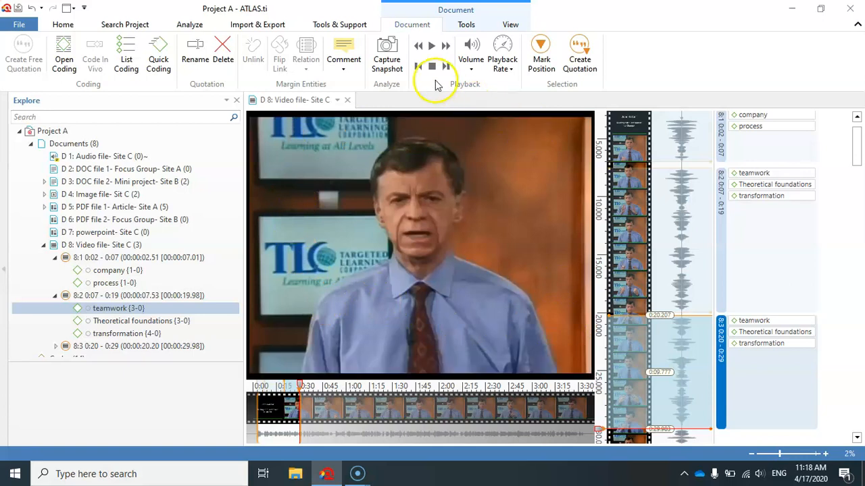
left_click(388, 53)
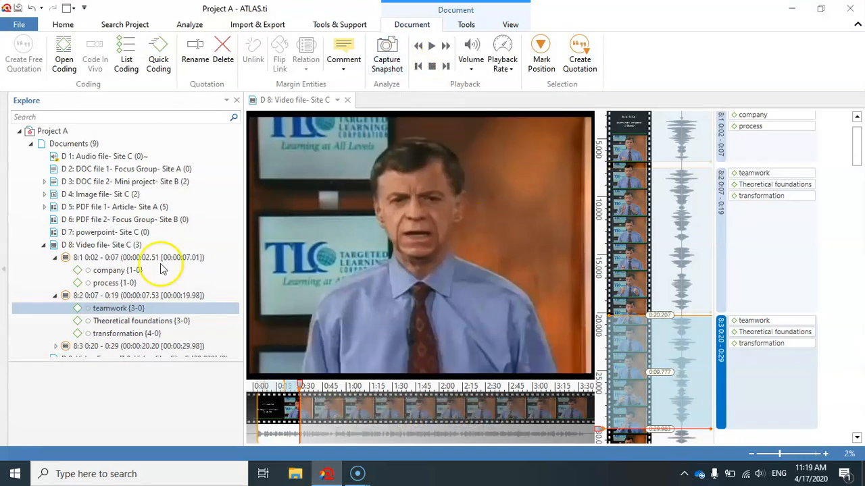
- Collapse D 8 in the project tree and open the captured video frame document D 9
left_click(45, 245)
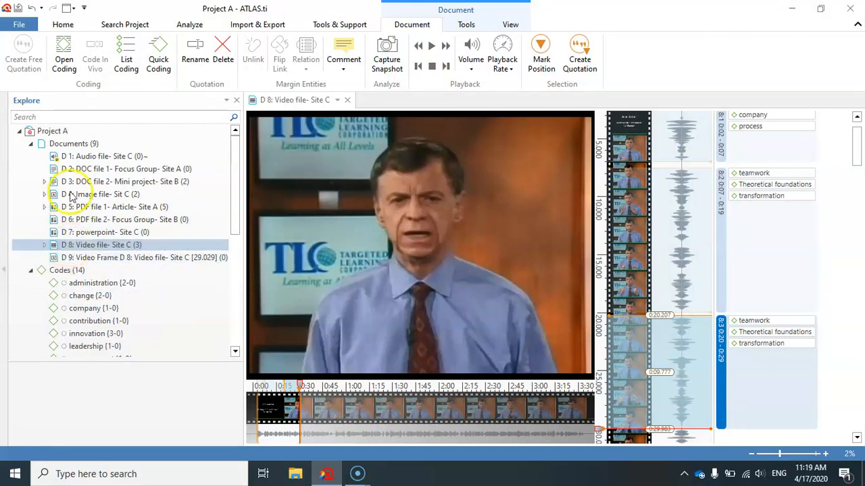
left_click(91, 259)
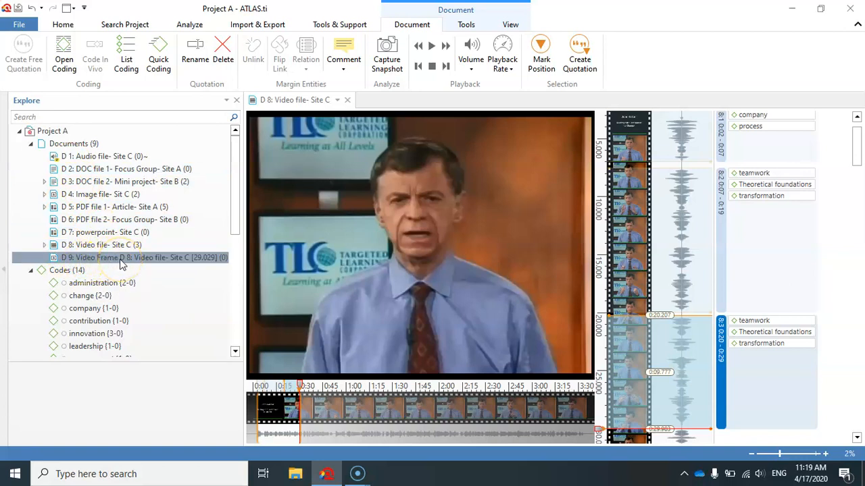
double_click(121, 260)
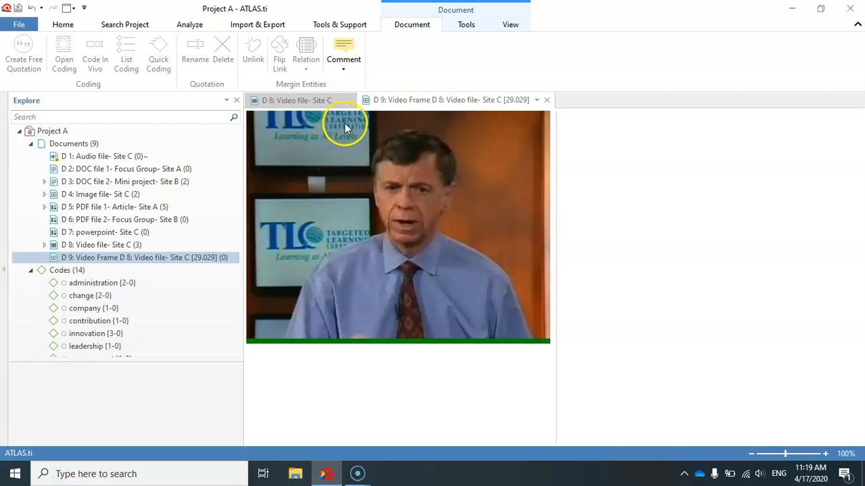
- Create a free quotation from a rectangular area around the speaker's head and chest in the D 9 video frame
left_click_drag(343, 125, 489, 307)
right_click(470, 211)
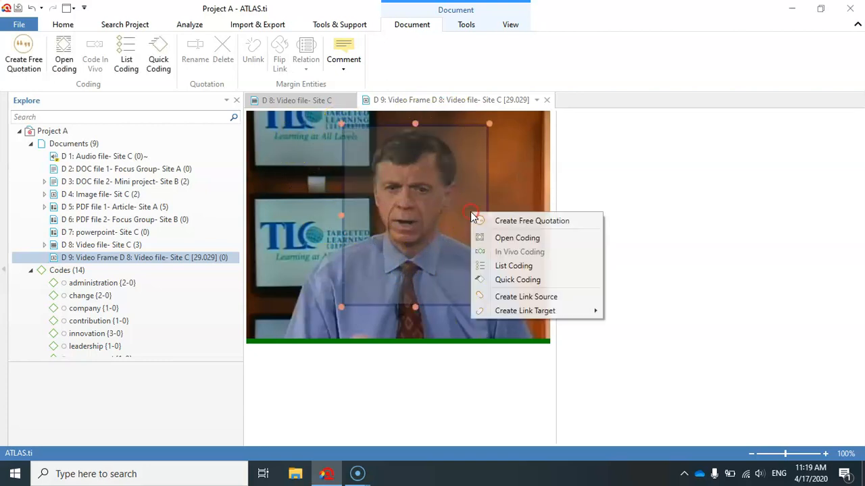
left_click(530, 222)
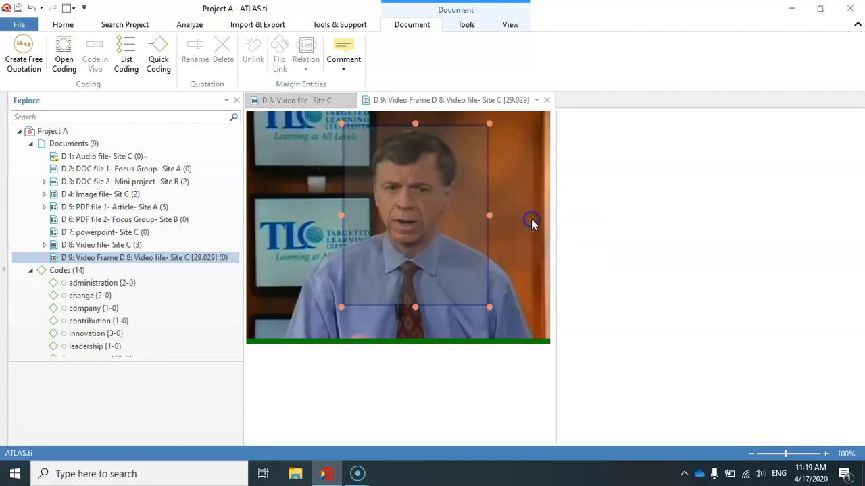
- Apply open coding to quotation 9:1 with the new code "Prof Kotter"
right_click(563, 184)
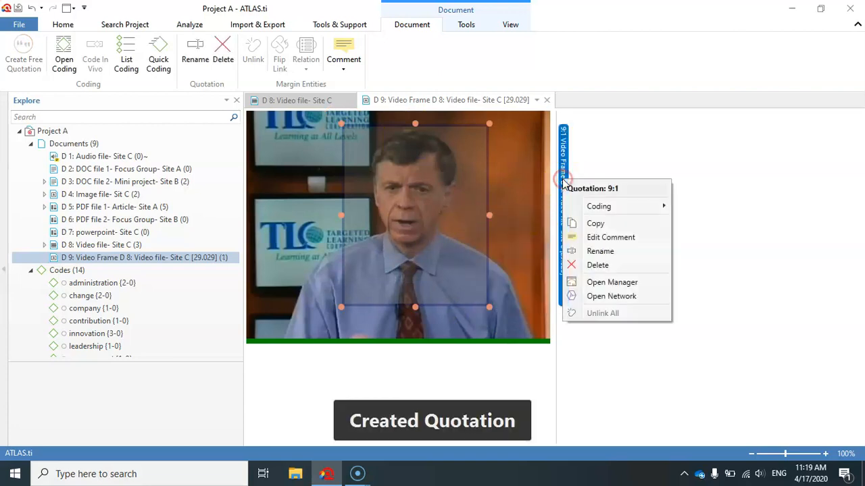
left_click(588, 206)
left_click(714, 207)
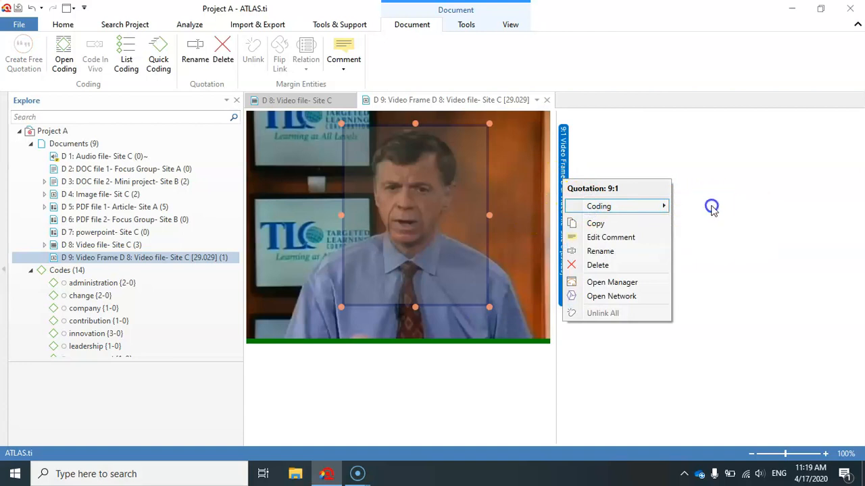
type("Prof Kotter")
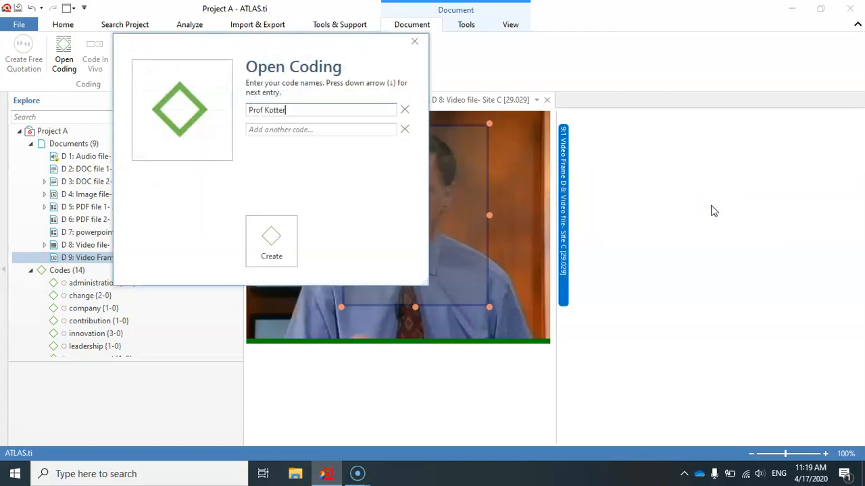
left_click(271, 241)
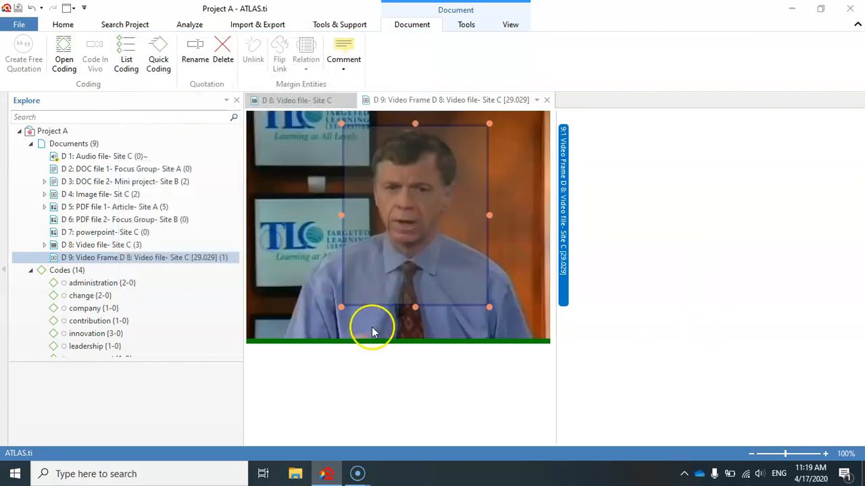
left_click(709, 243)
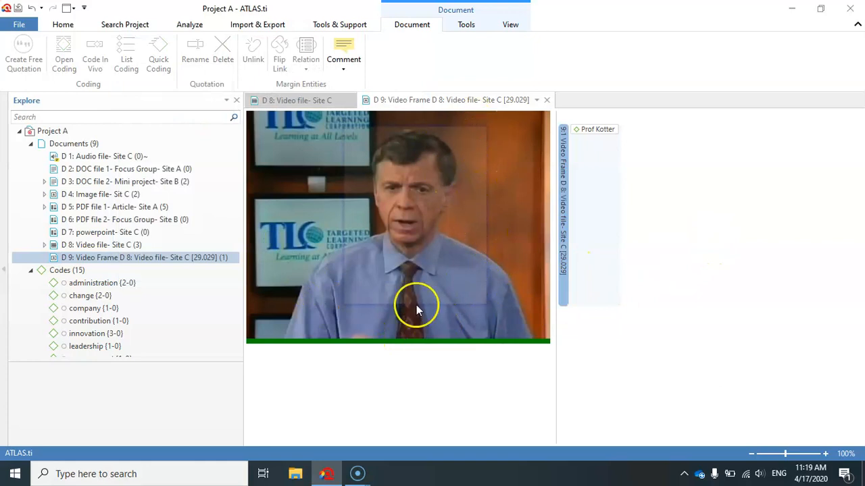
- Select D 9 in the project tree and close the open documents D 9 and D 8
left_click(105, 257)
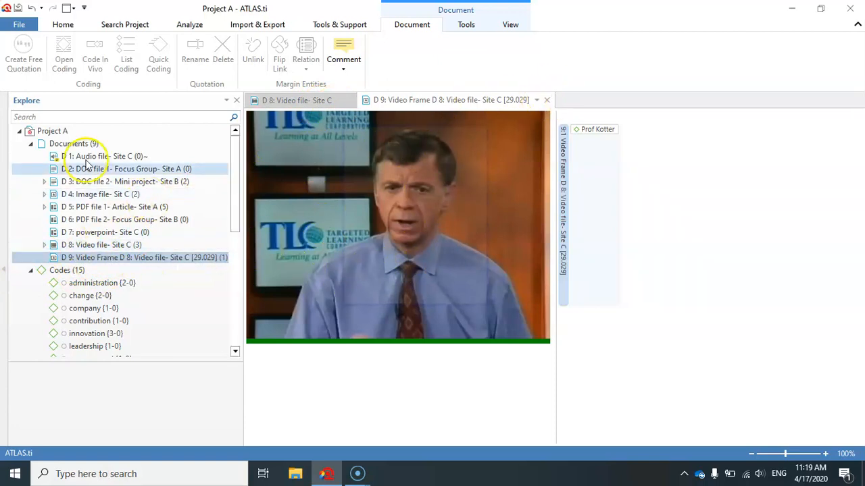
left_click(547, 101)
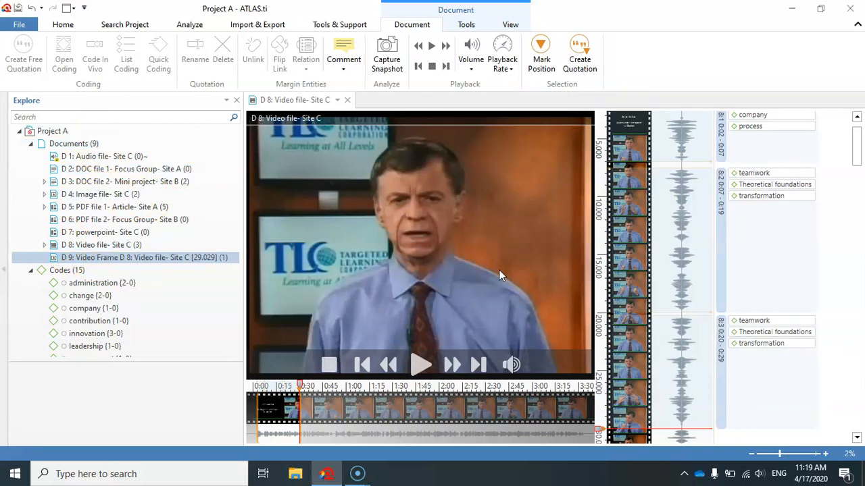
left_click(348, 100)
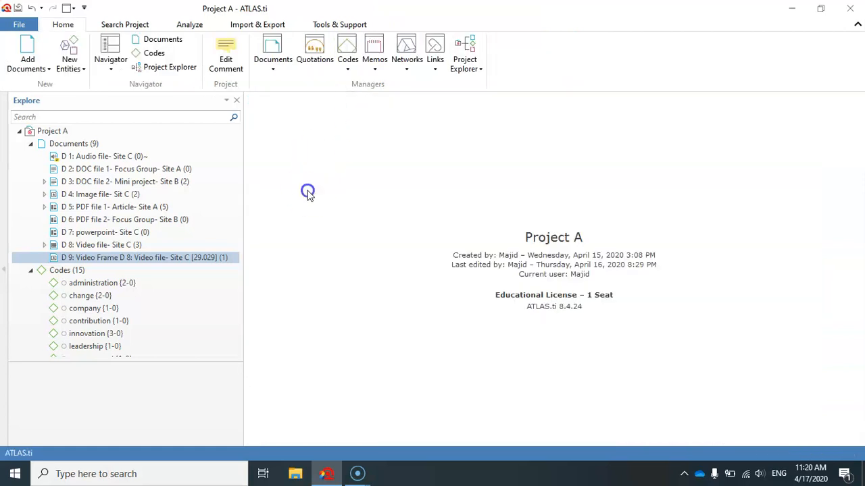
- Open the audio document D 1, widen its player area and start playback
double_click(82, 160)
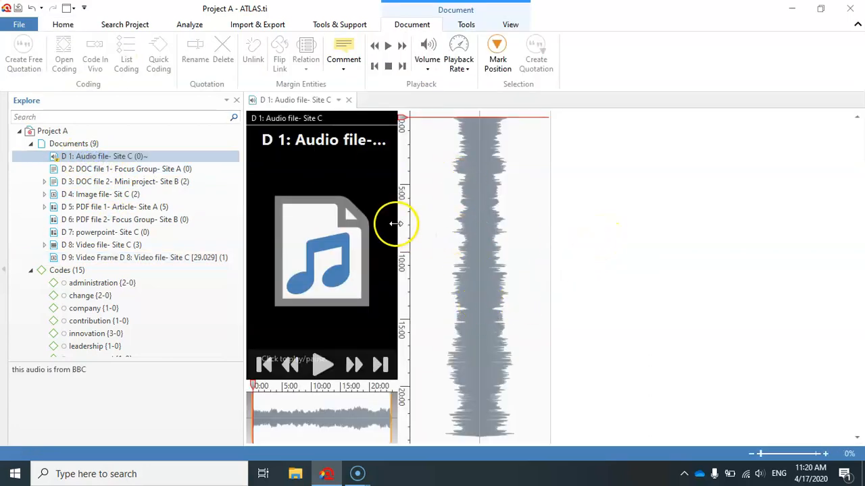
left_click_drag(396, 224, 706, 231)
mouse_move(529, 347)
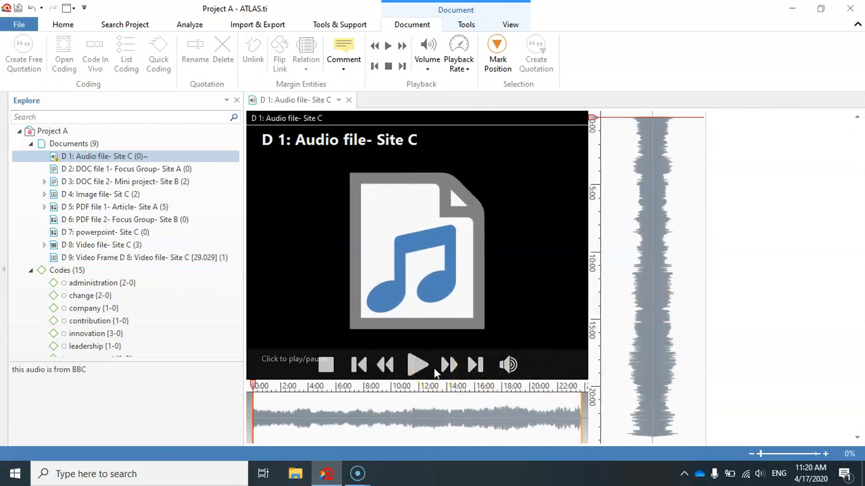
left_click(413, 365)
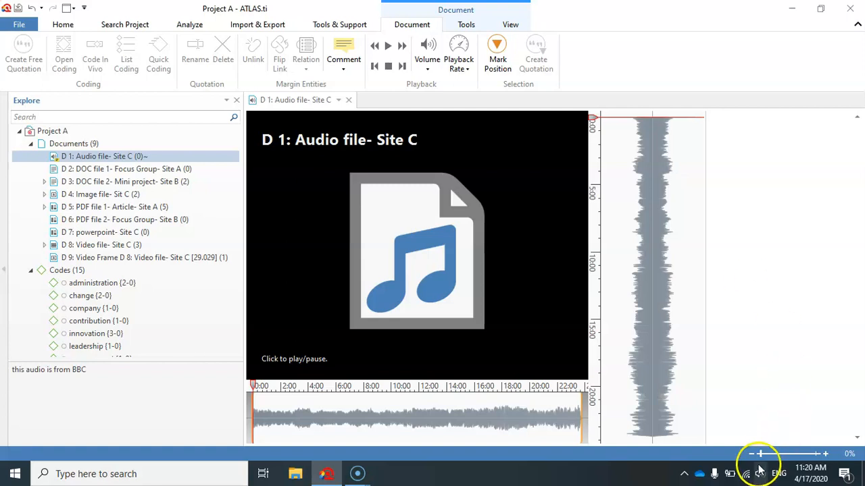
- Play D 1 and create three successive quotations from marked positions, about 0.679–4.025, 0:04–0:11 and 0:12–0:18, and pause playback
left_click_drag(764, 455, 796, 453)
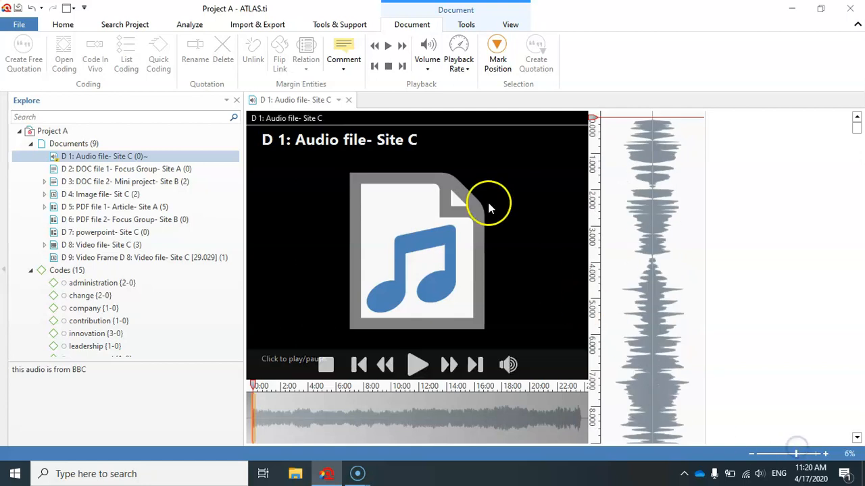
mouse_move(326, 365)
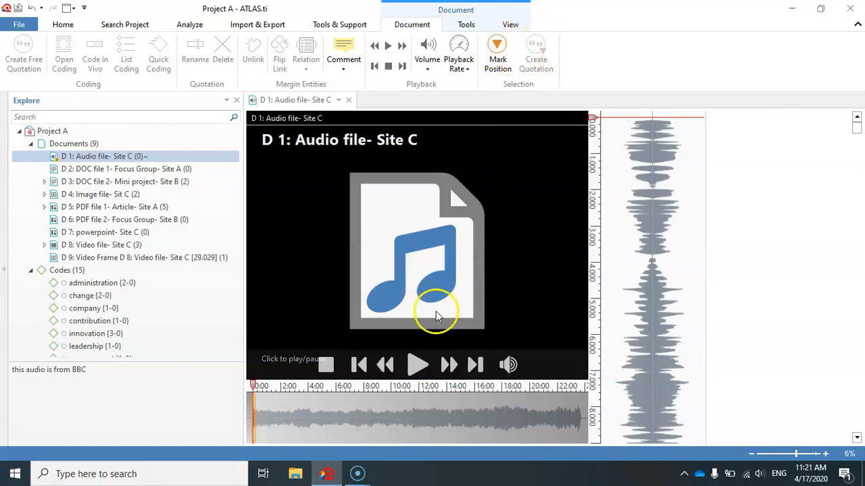
left_click(416, 365)
left_click(498, 51)
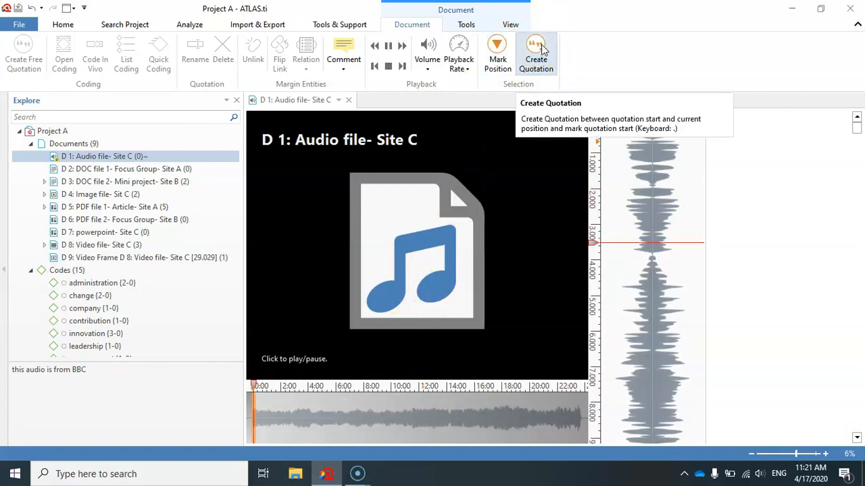
left_click(539, 48)
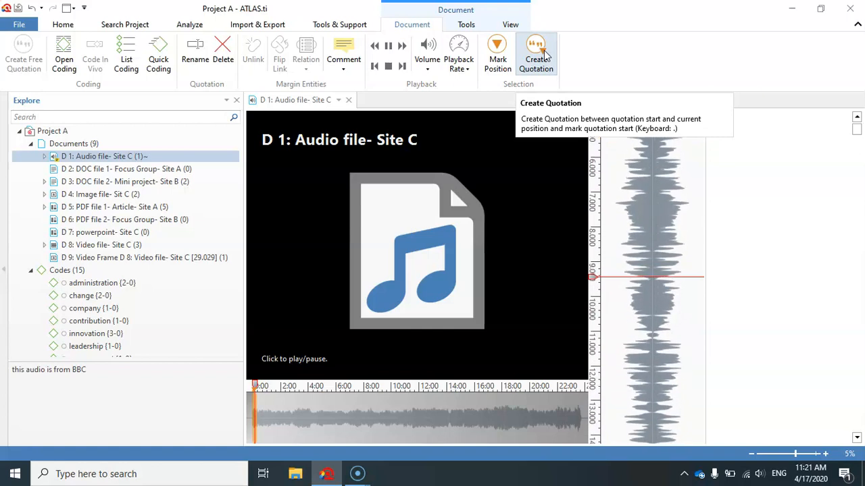
left_click(498, 49)
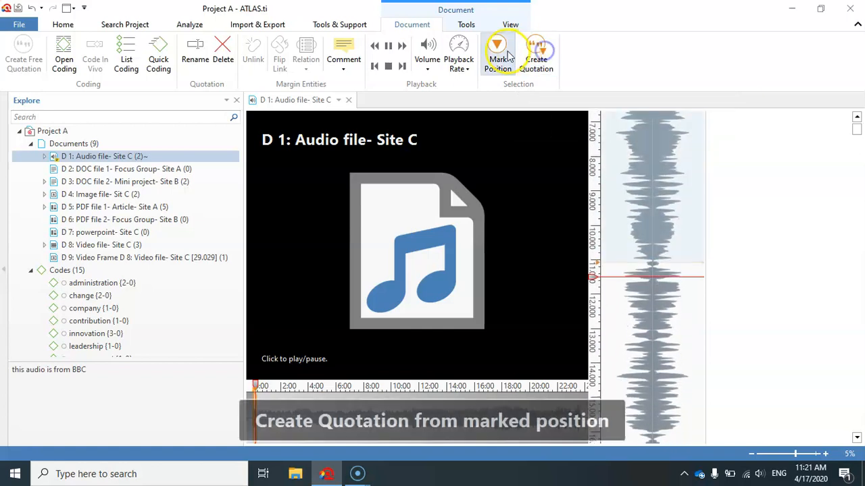
left_click(548, 57)
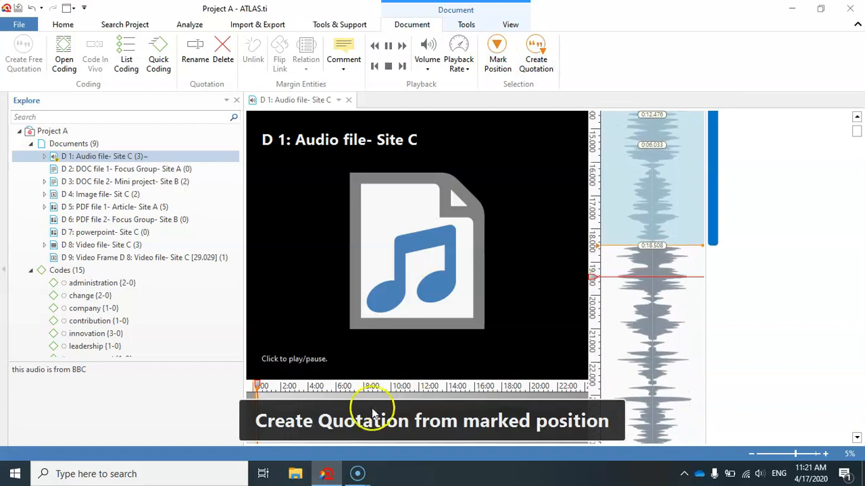
left_click(427, 369)
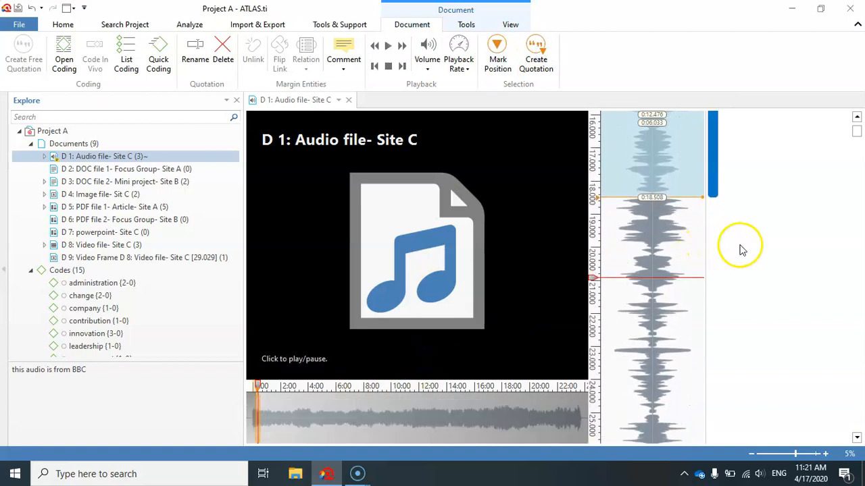
- Review the new quotations along the D 1 waveform and renumber the quotations
scroll(739, 247, "up", 5)
scroll(759, 225, "up", 2)
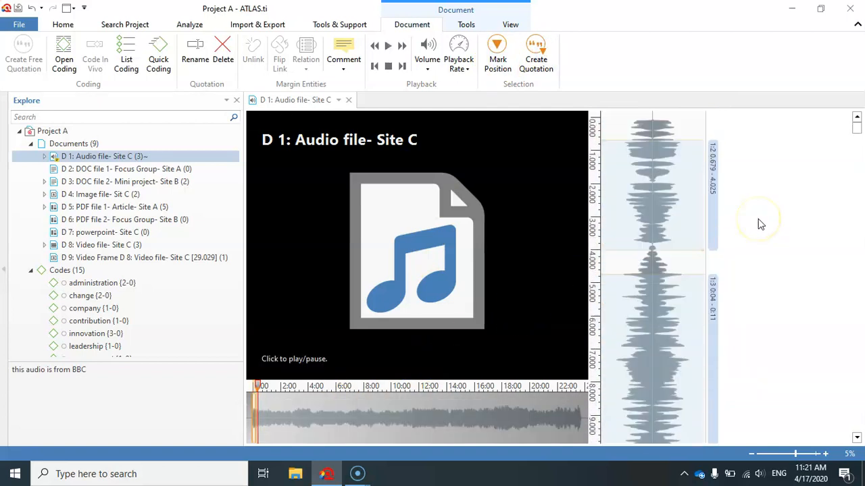
left_click(711, 176)
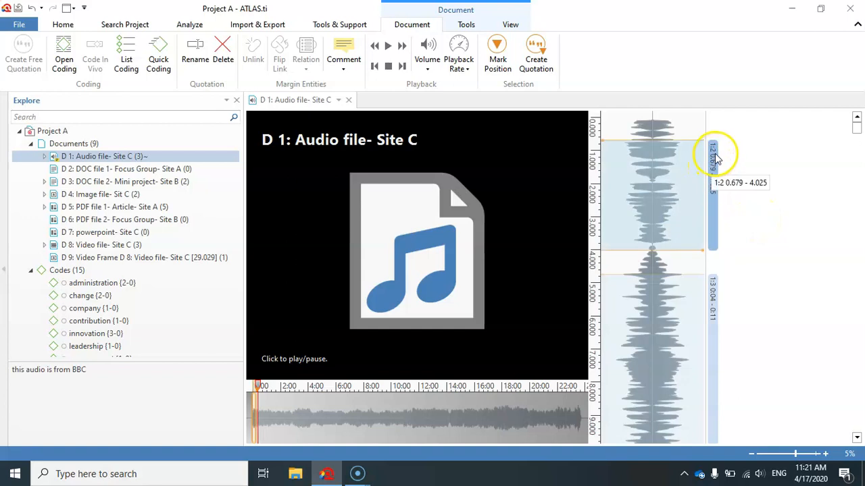
scroll(710, 218, "down", 5)
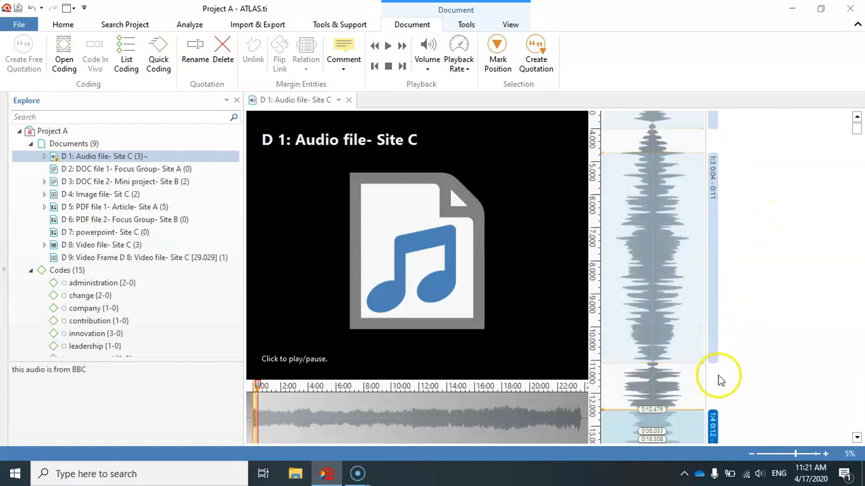
scroll(702, 257, "up", 3)
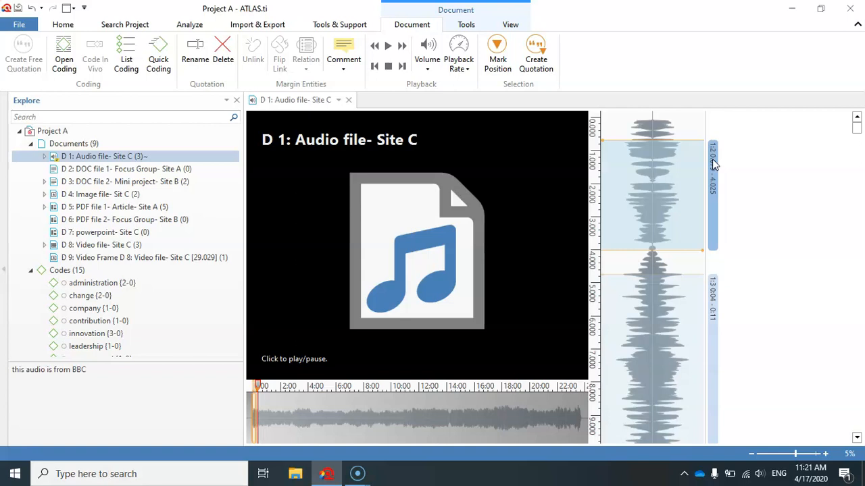
left_click(468, 26)
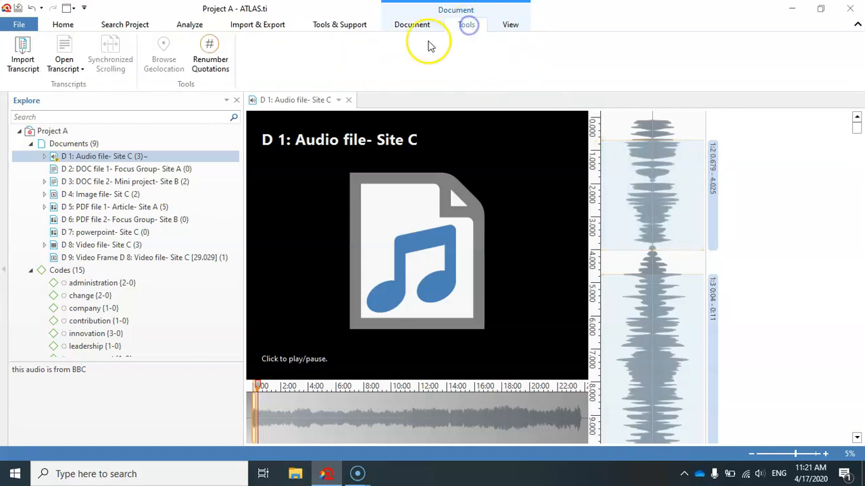
left_click(206, 50)
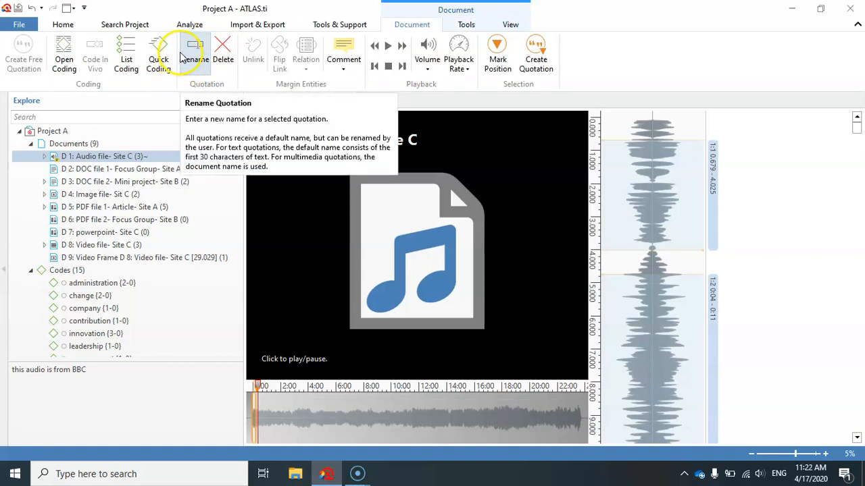
left_click(466, 25)
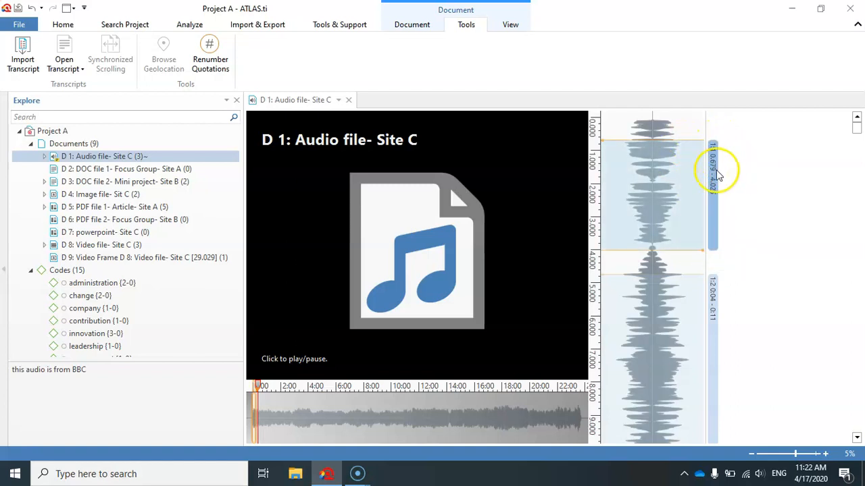
scroll(710, 299, "down", 5)
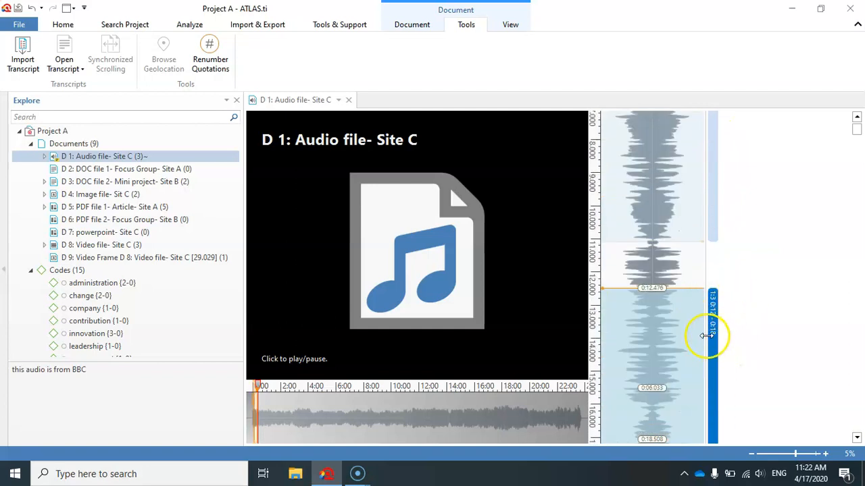
scroll(787, 234, "up", 5)
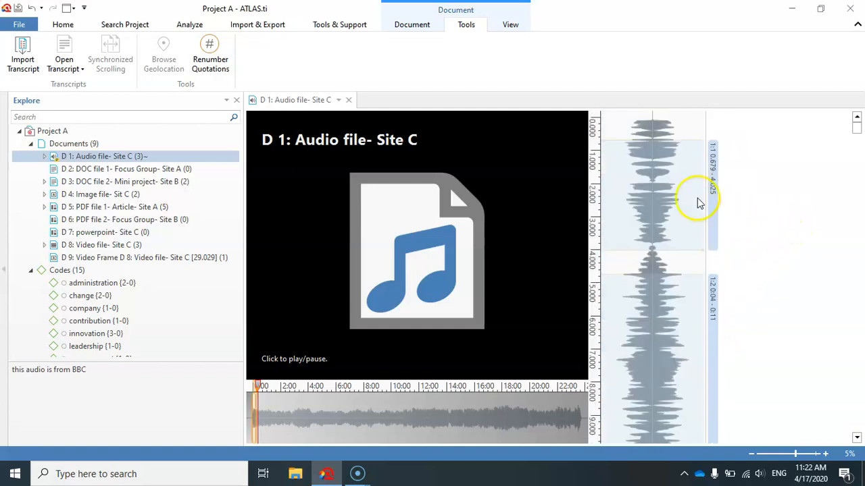
- Play back quotation 1:1, resize it to run from 0.000 to 3.851, and play it again
left_click(713, 165)
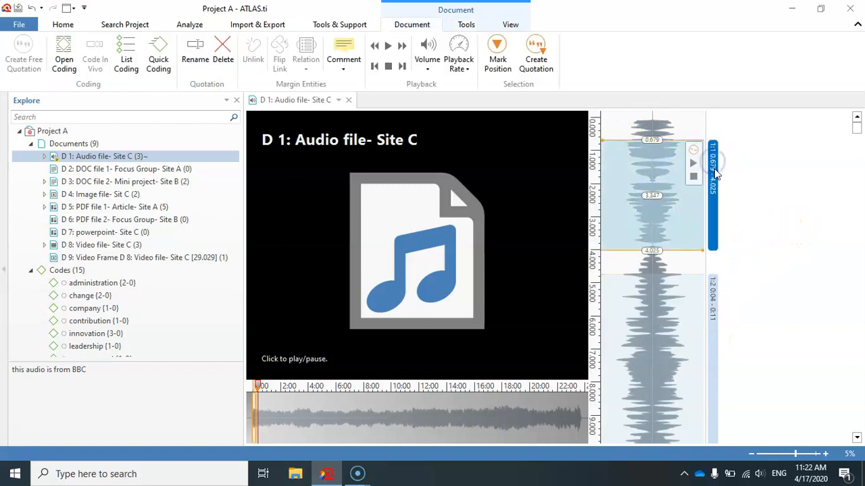
left_click(692, 164)
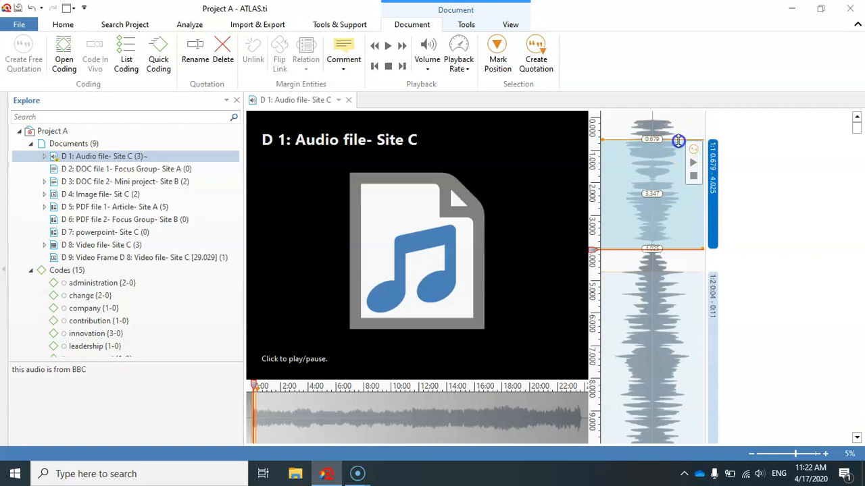
left_click_drag(678, 141, 682, 118)
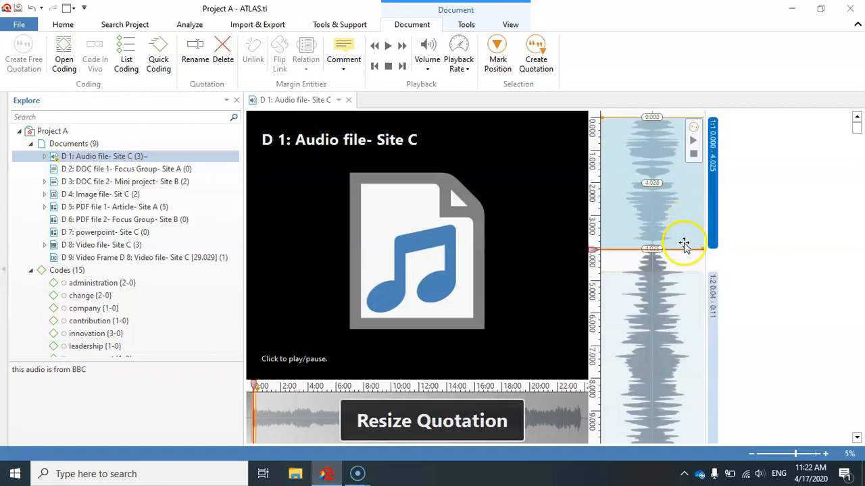
left_click_drag(685, 248, 691, 241)
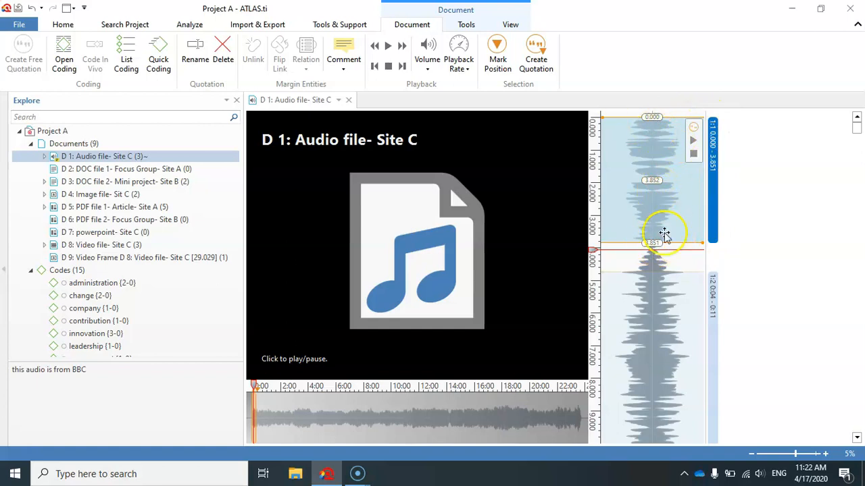
left_click(693, 142)
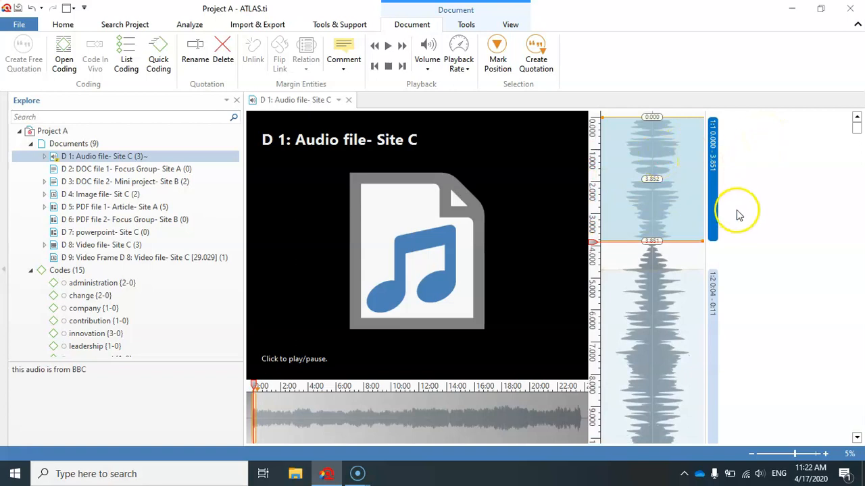
- Play back quotations 1:2 and 1:3 to check where each begins and ends
left_click(714, 296)
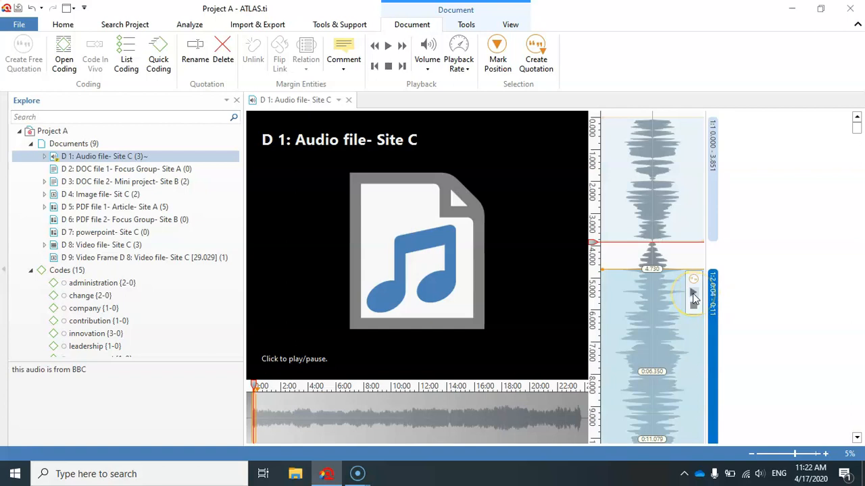
left_click(693, 293)
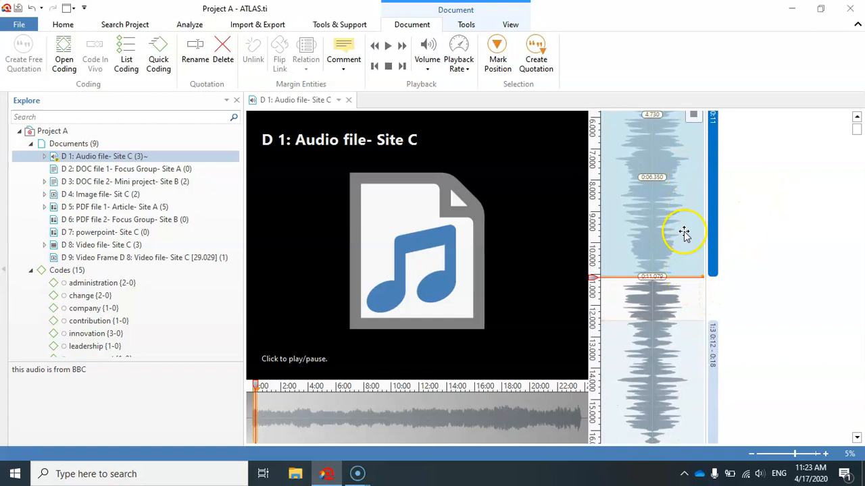
scroll(684, 233, "up", 1)
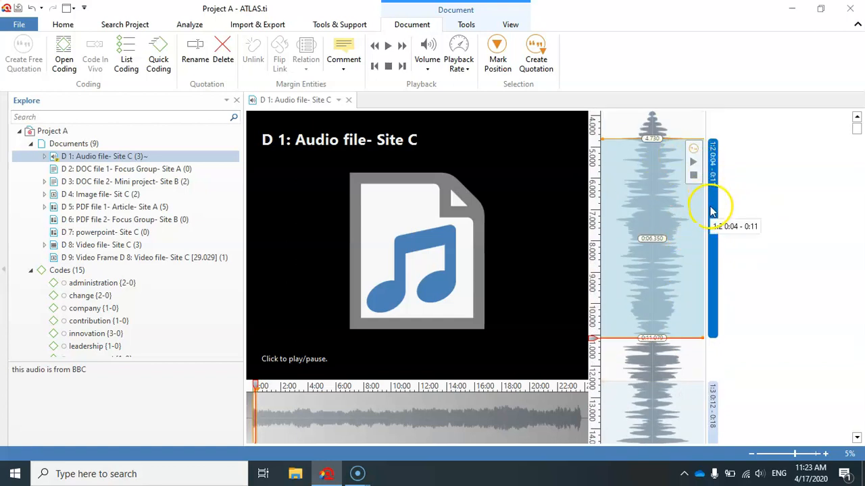
scroll(676, 289, "down", 2)
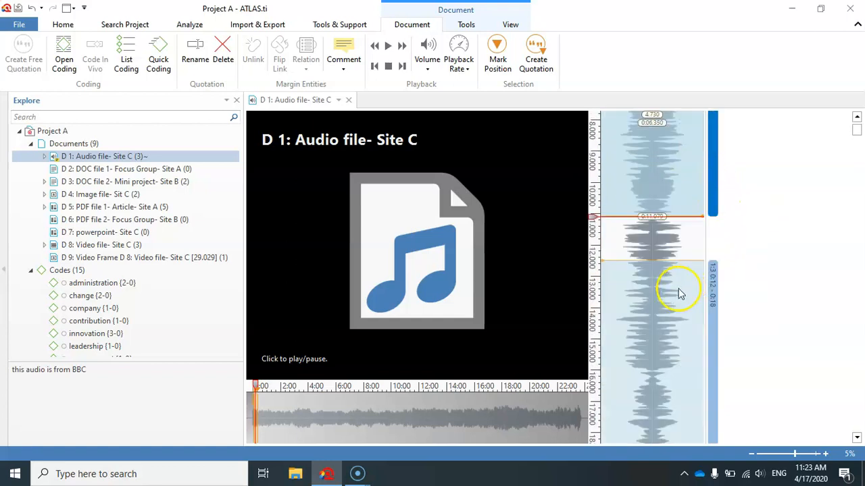
left_click(714, 281)
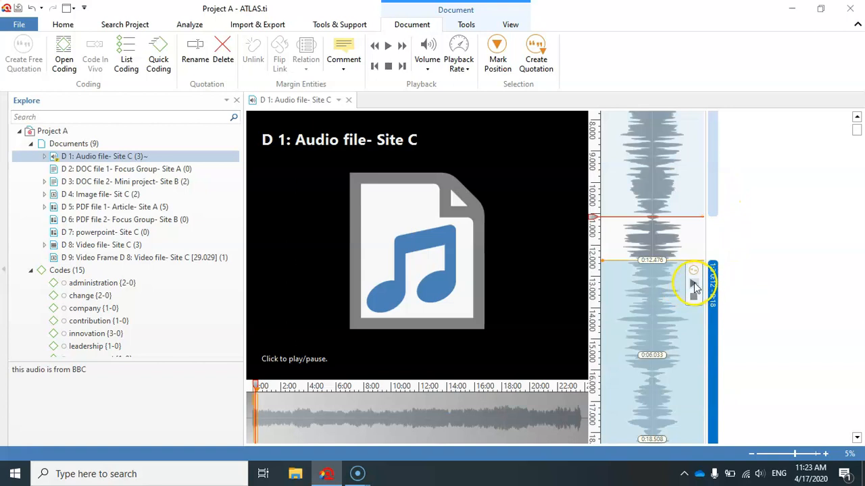
left_click(693, 284)
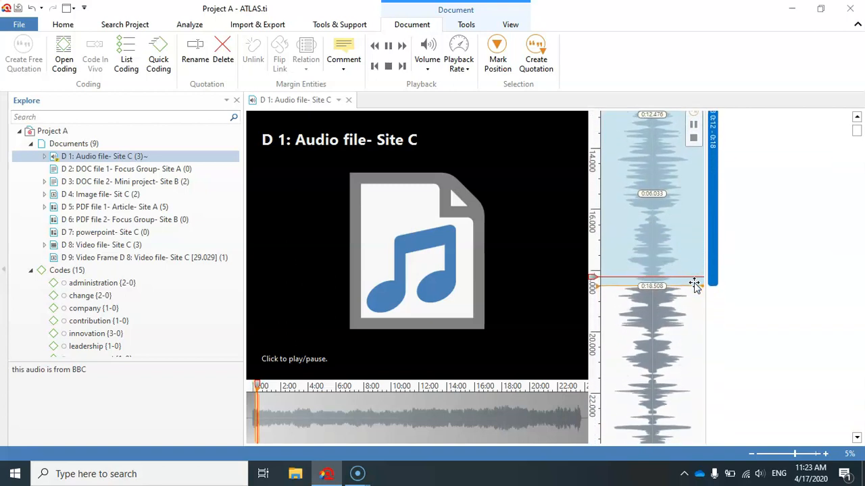
- Extend the start of quotation 1:3 back to 0:11.960 and further to 0:11.833, playing it after each change
left_click(716, 226)
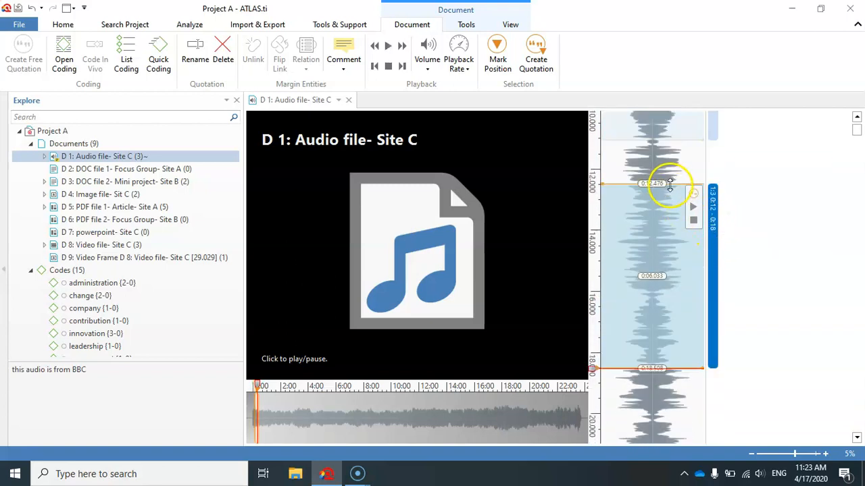
left_click_drag(670, 184, 673, 170)
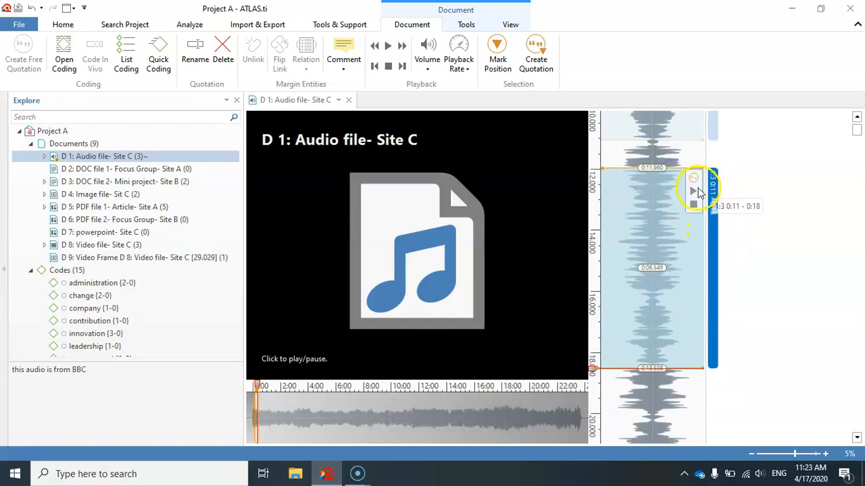
left_click(693, 193)
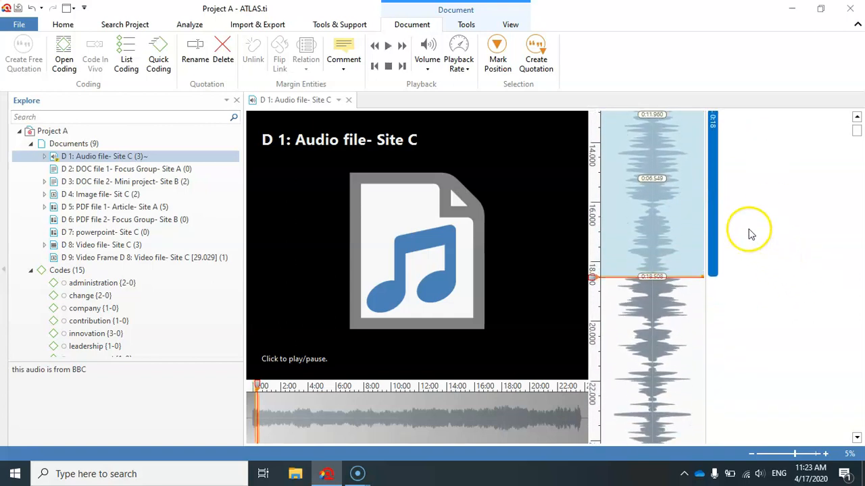
left_click_drag(676, 142, 678, 139)
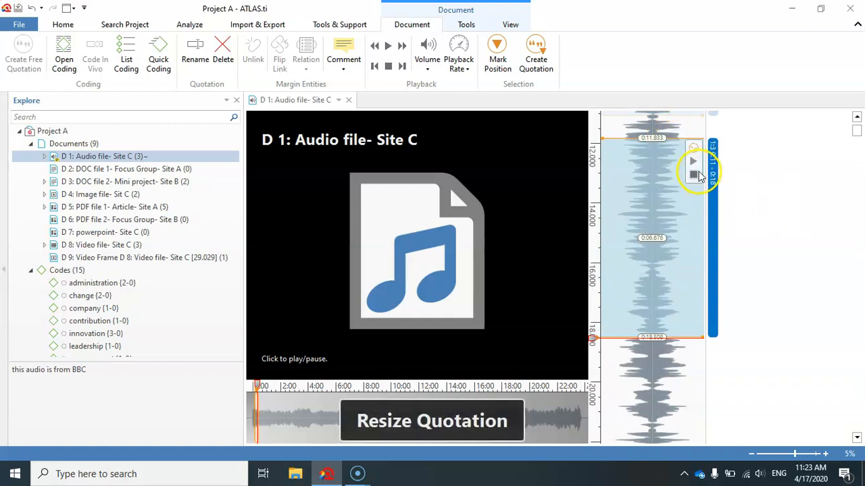
left_click(694, 165)
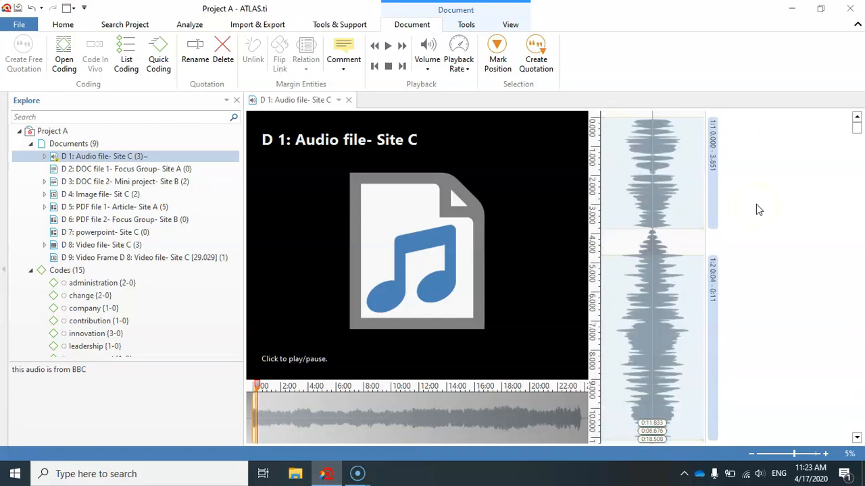
- Assign the new codes health and hospital to quotation 1:1 using Open Coding
right_click(713, 147)
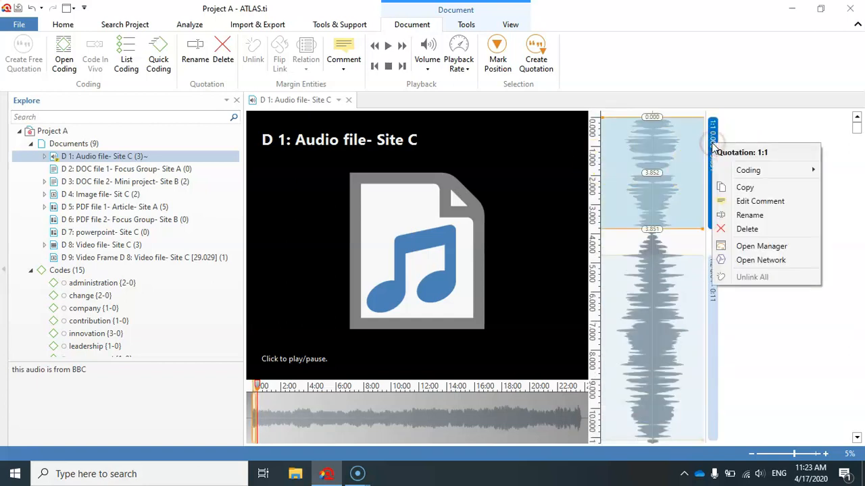
left_click(743, 172)
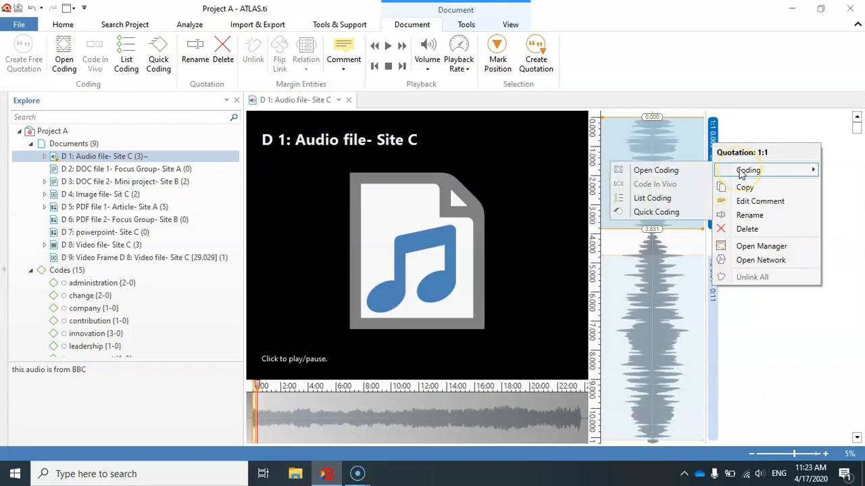
left_click(667, 174)
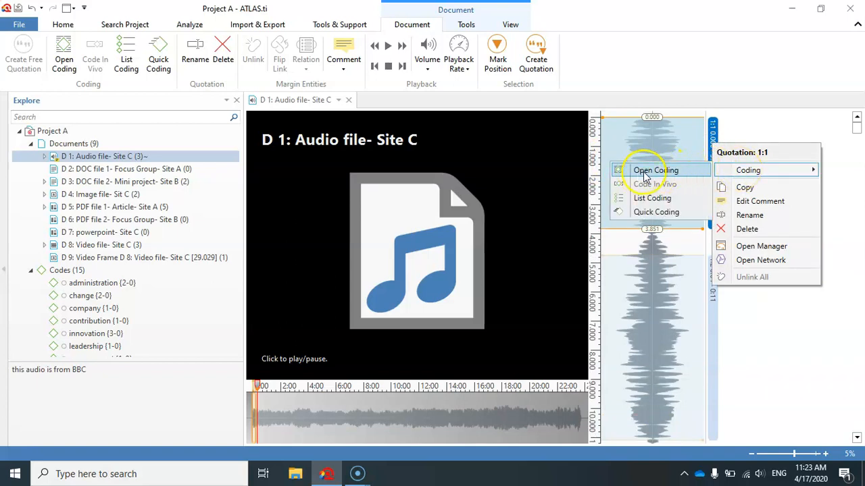
left_click(279, 113)
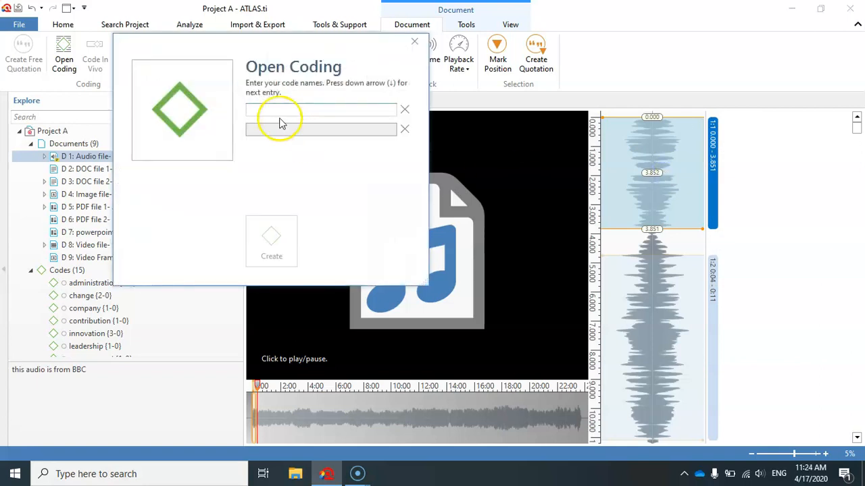
type("he")
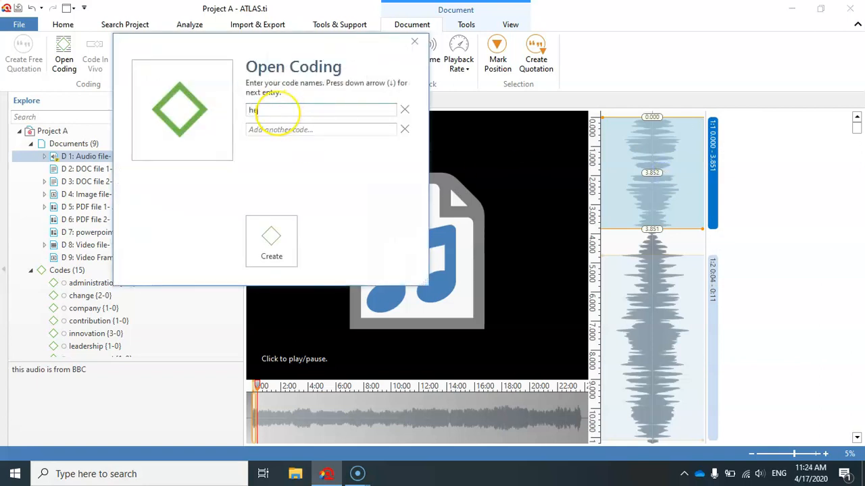
type("alth")
left_click(286, 128)
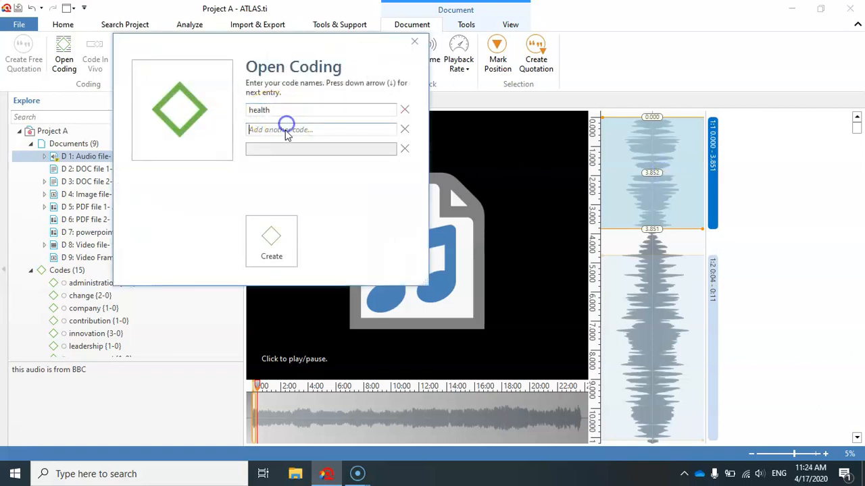
type("hopspital")
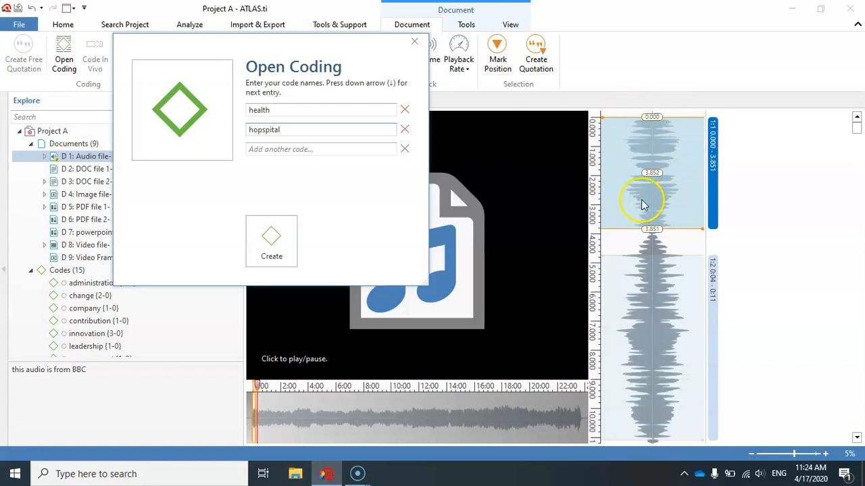
left_click(260, 150)
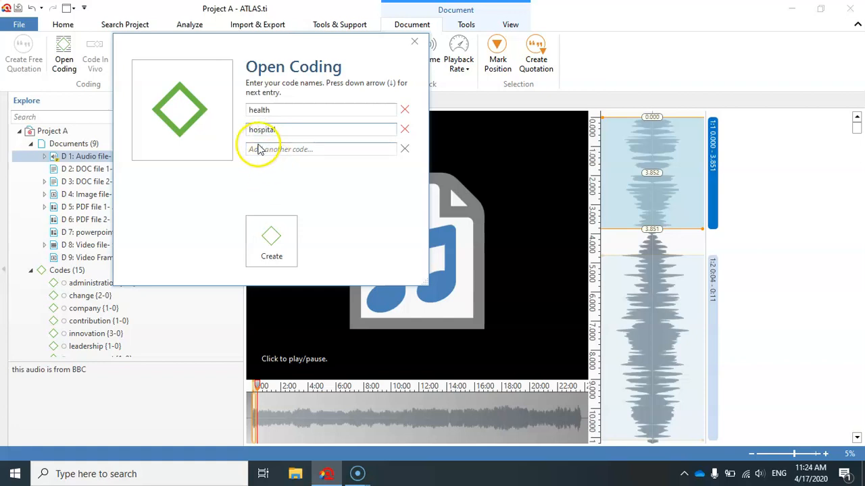
left_click(280, 237)
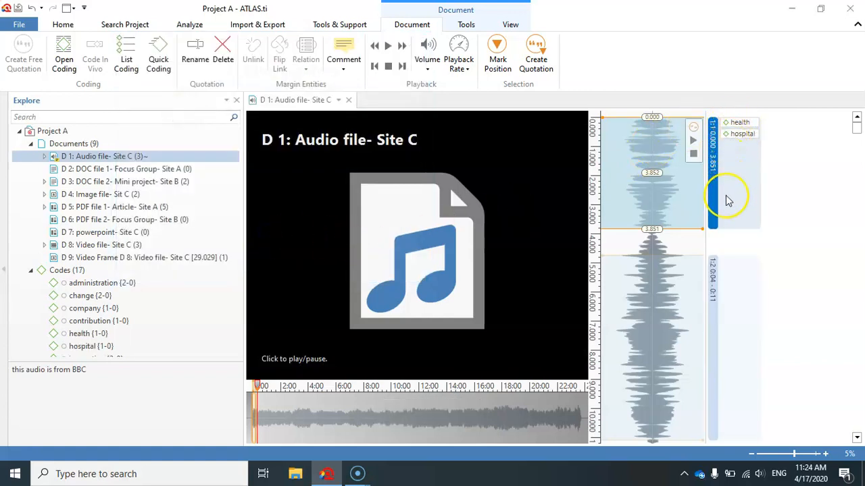
- Assign the existing codes administration, change and company to quotation 1:2 using List Coding
left_click(711, 305)
right_click(713, 307)
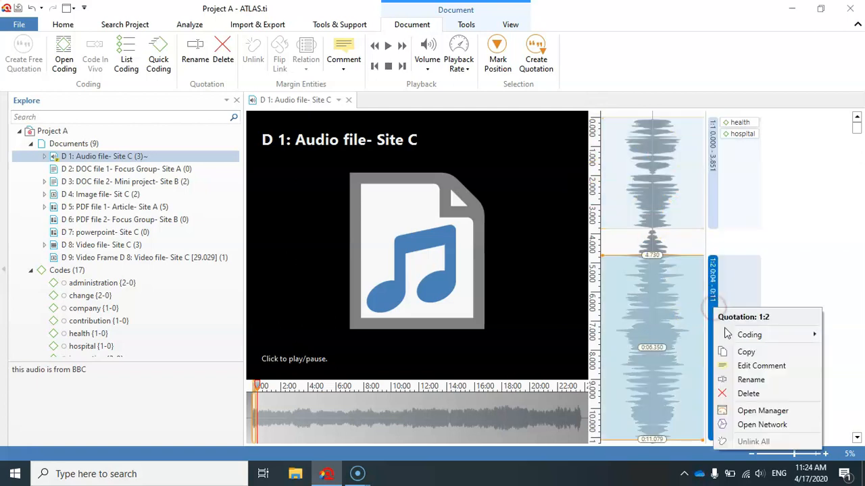
mouse_move(728, 334)
left_click(657, 362)
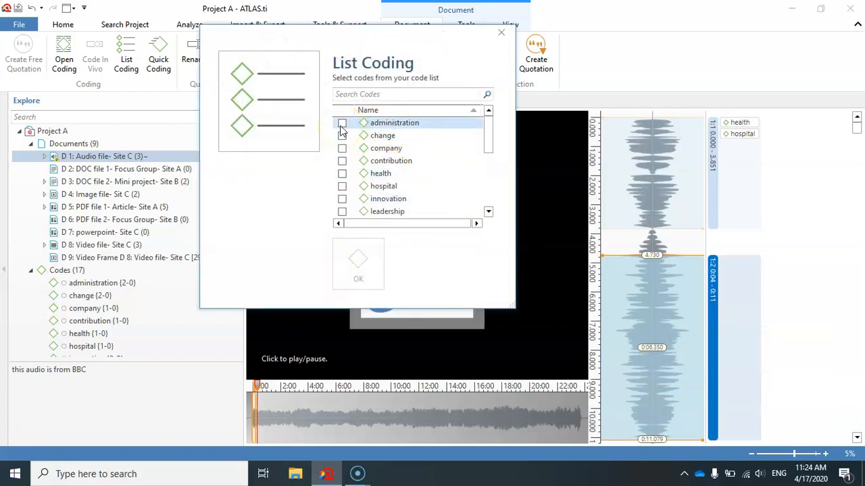
left_click(342, 124)
left_click(342, 135)
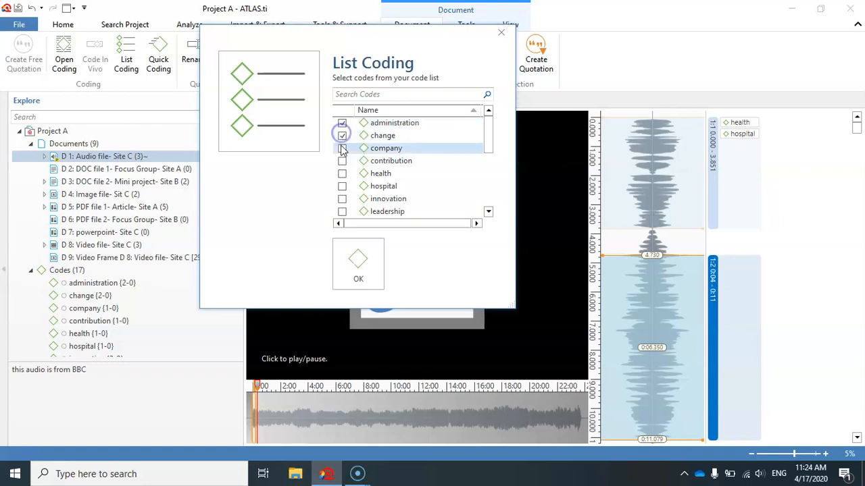
left_click(342, 148)
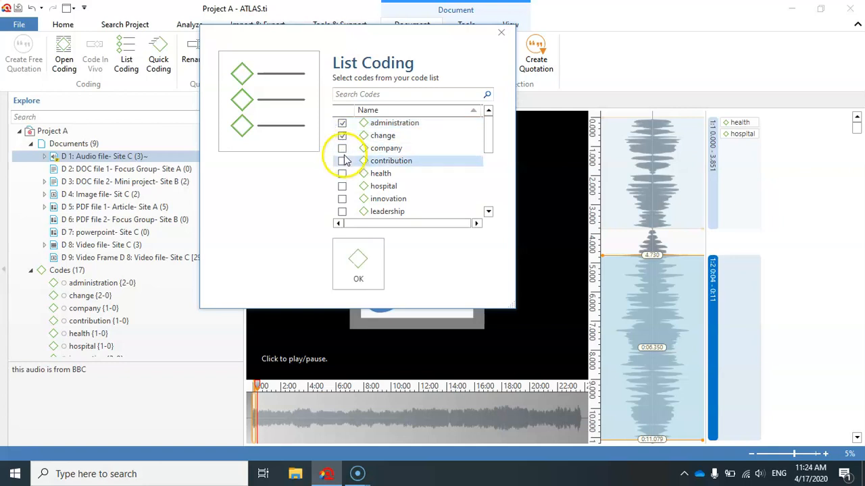
left_click(359, 271)
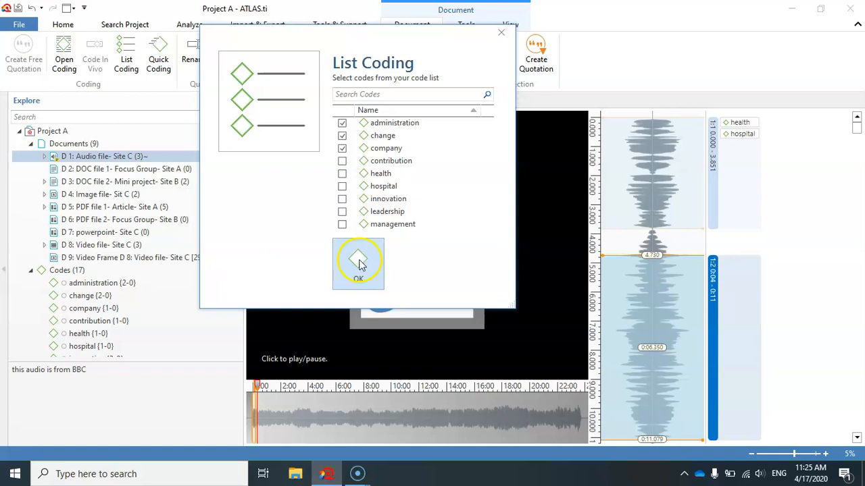
left_click(359, 263)
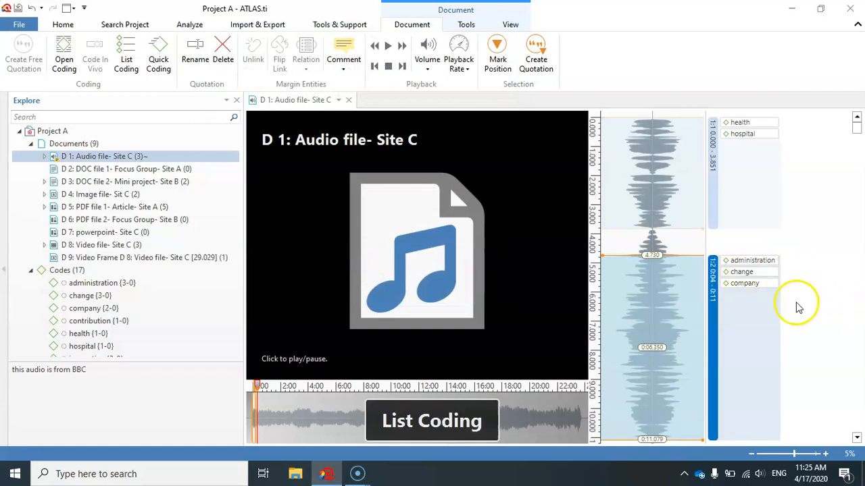
- Apply the most recently used codes to quotation 1:3 using Quick Coding
scroll(790, 309, "down", 2)
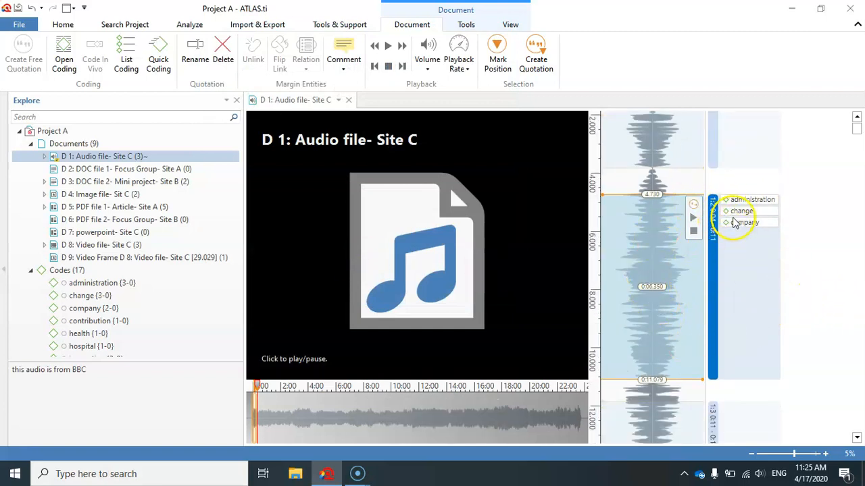
scroll(728, 315, "down", 3)
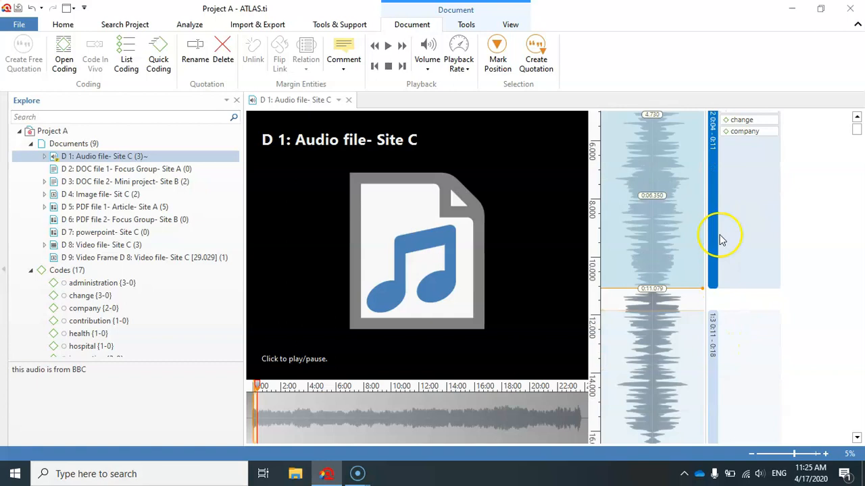
scroll(720, 245, "up", 2)
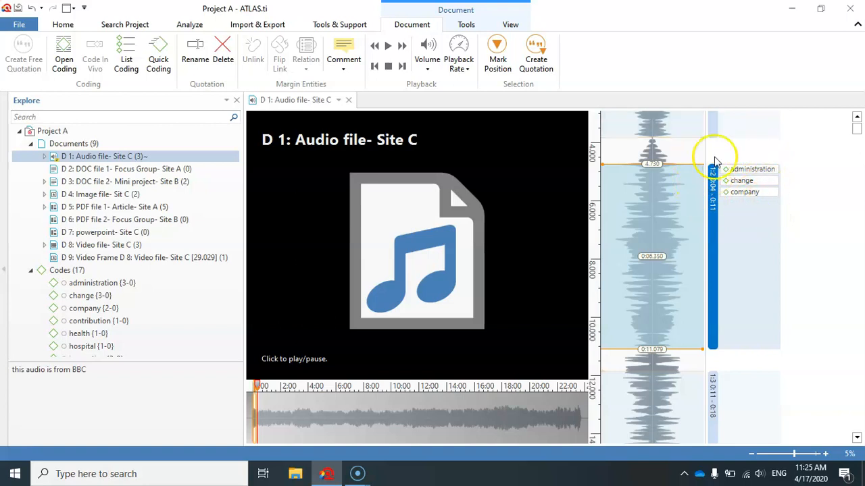
scroll(718, 318, "down", 4)
left_click(713, 346)
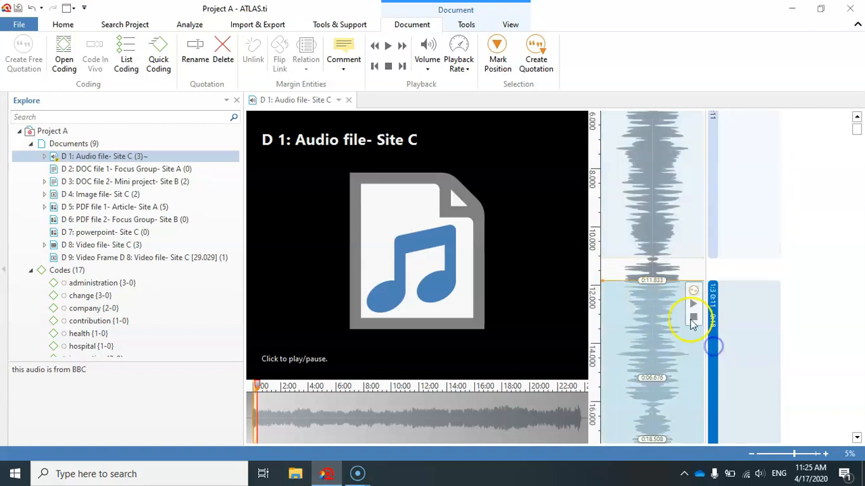
right_click(715, 328)
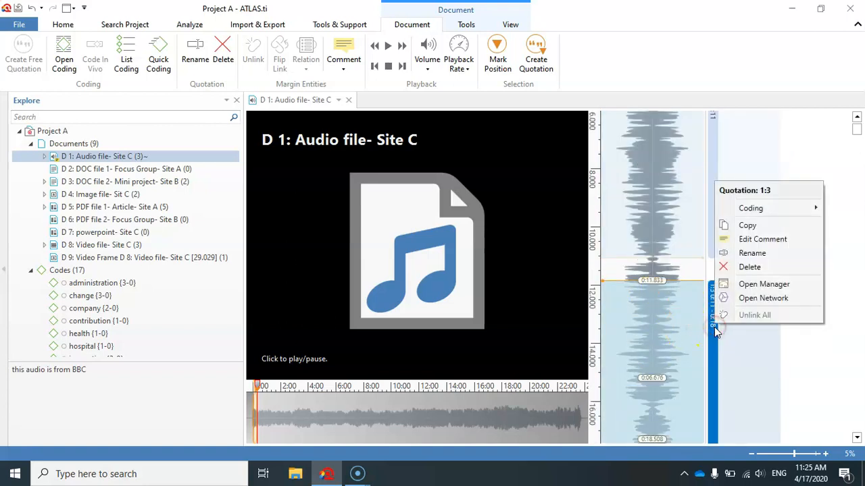
mouse_move(743, 208)
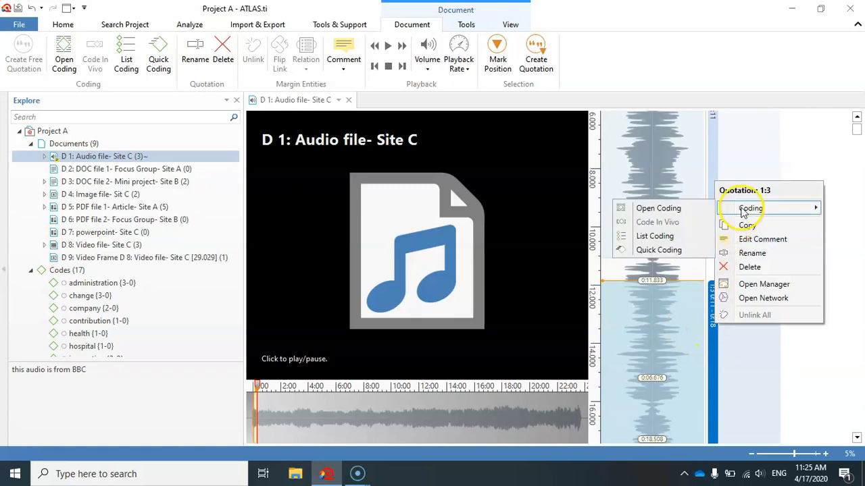
left_click(661, 250)
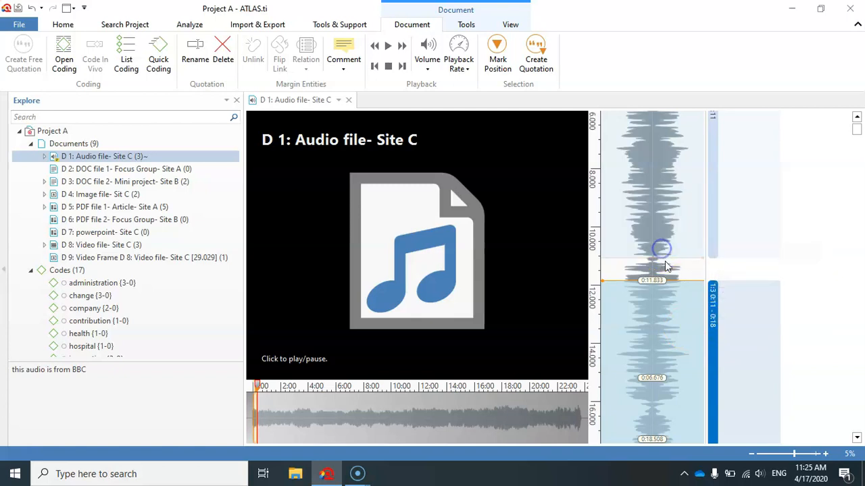
- Review the codes attached to quotations 1:1, 1:2 and 1:3 along the waveform
scroll(831, 271, "up", 1)
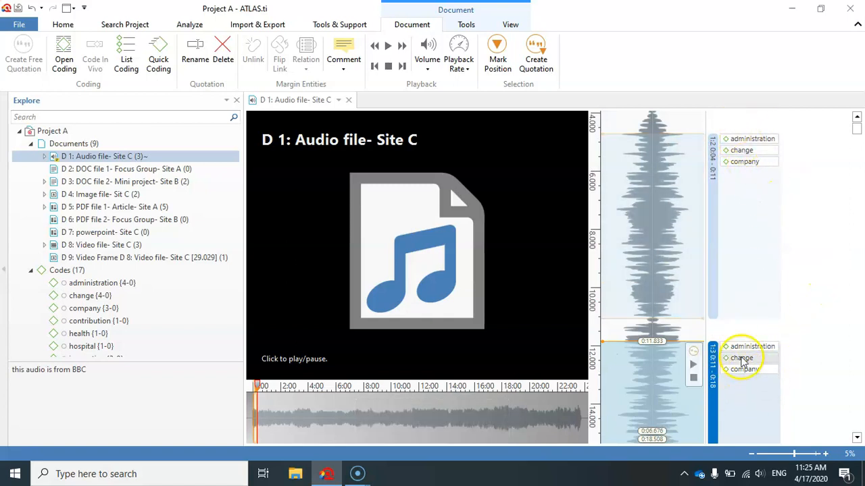
scroll(811, 300, "down", 1)
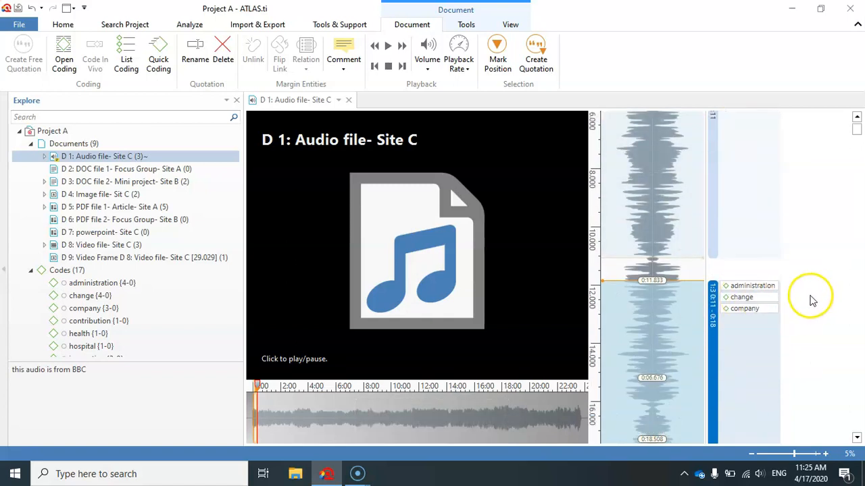
scroll(811, 301, "up", 2)
scroll(811, 301, "up", 1)
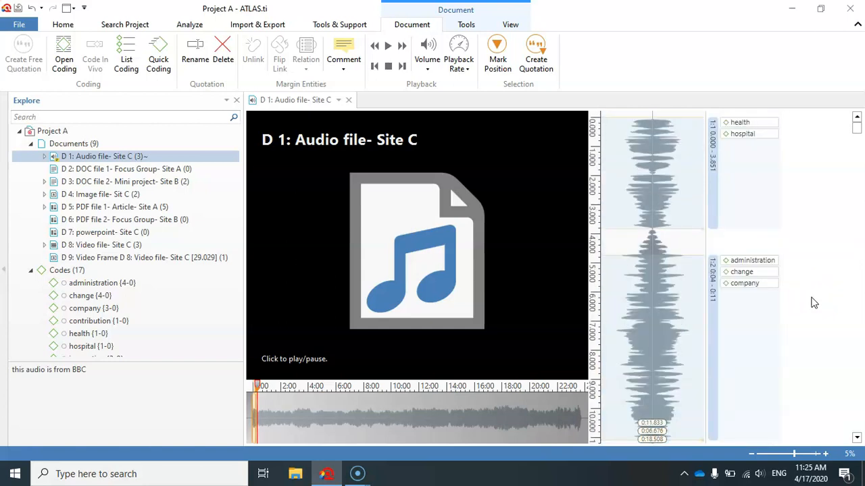
left_click(743, 150)
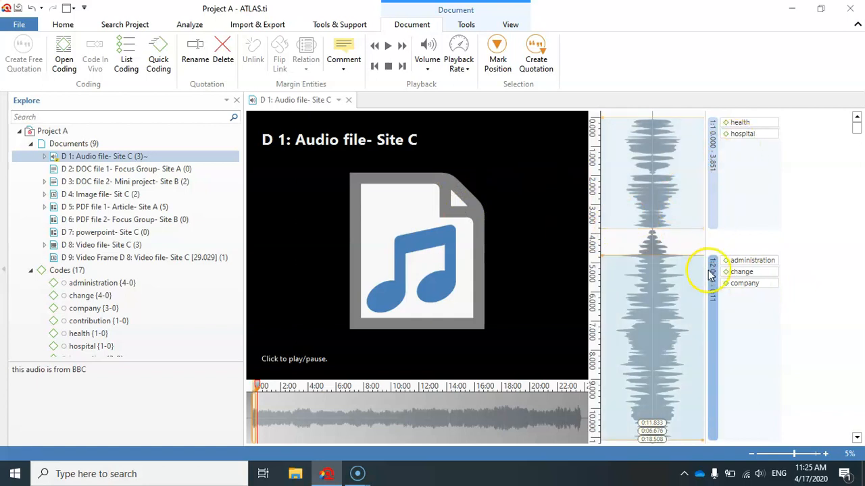
left_click(710, 301)
scroll(706, 300, "down", 5)
left_click(712, 307)
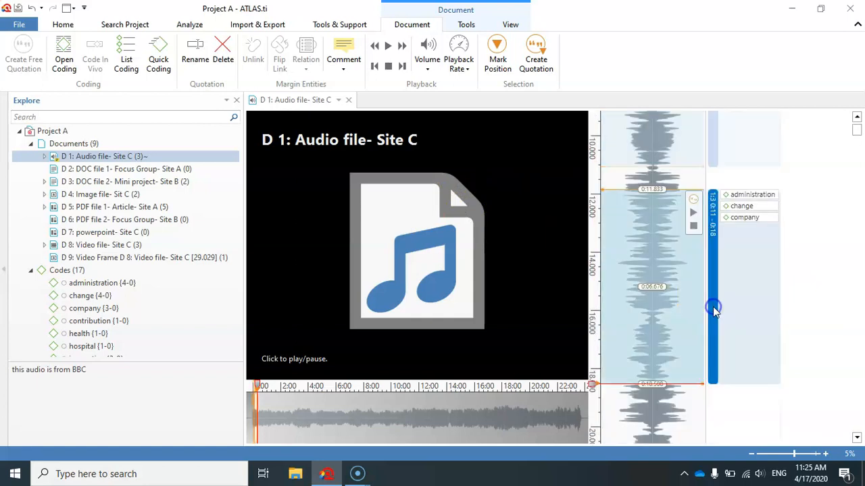
- Create a quotation on the waveform below quotation 1:3, running from 0:19.285 to 0:22.084
scroll(702, 301, "down", 2)
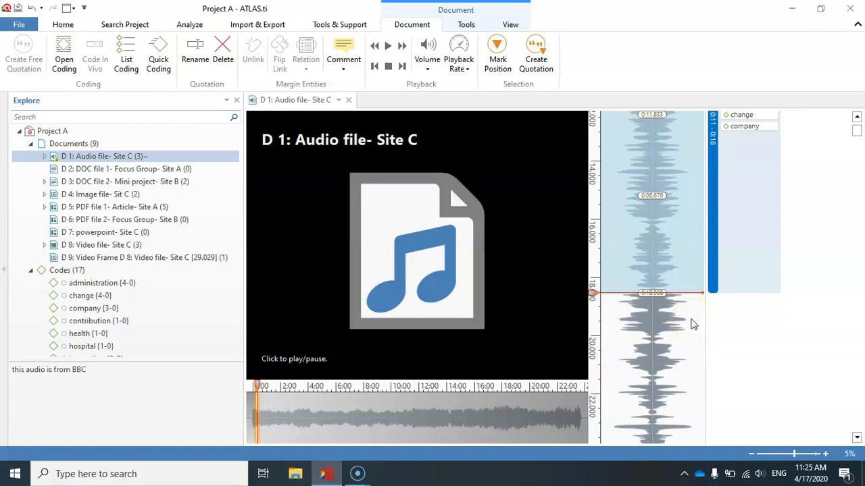
left_click_drag(689, 316, 689, 398)
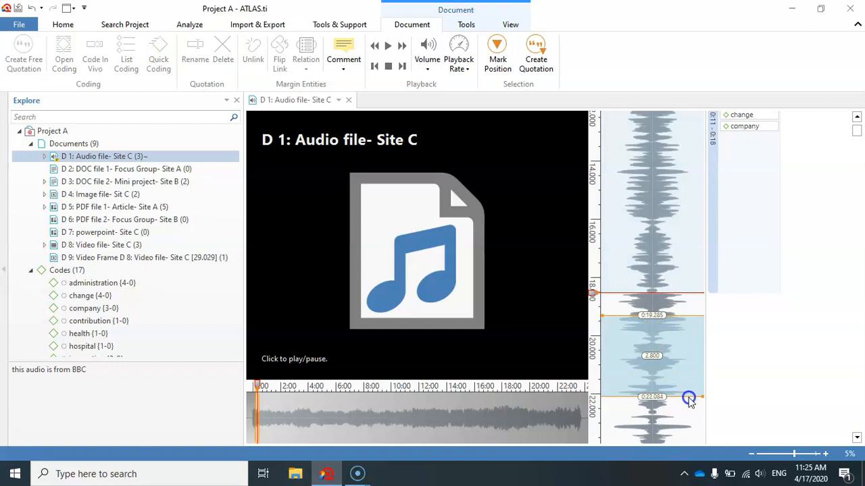
left_click_drag(689, 398, 688, 398)
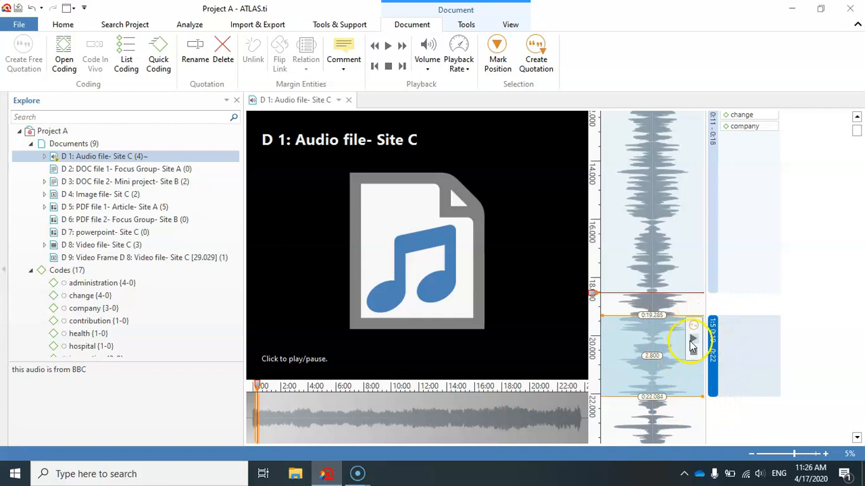
- Play back quotation 1:5 and resize it to run from 0:19.132 to 0:25.022
left_click(693, 339)
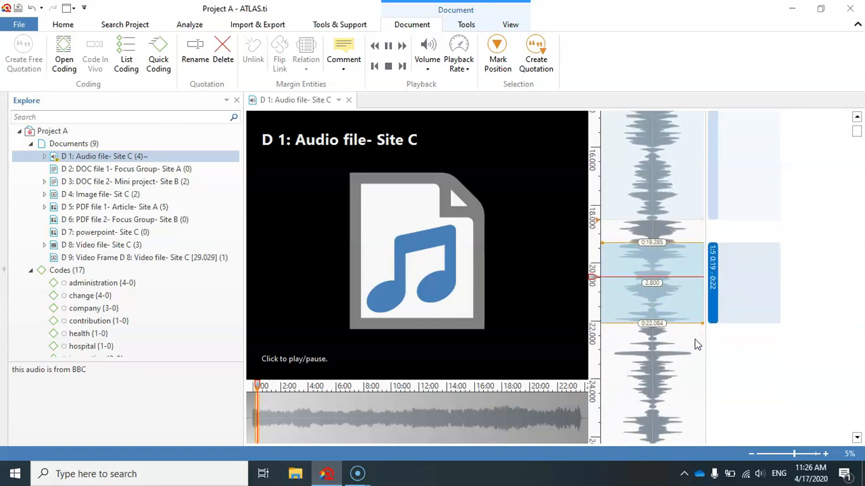
left_click(718, 224)
left_click_drag(683, 196, 683, 193)
left_click_drag(677, 279, 681, 365)
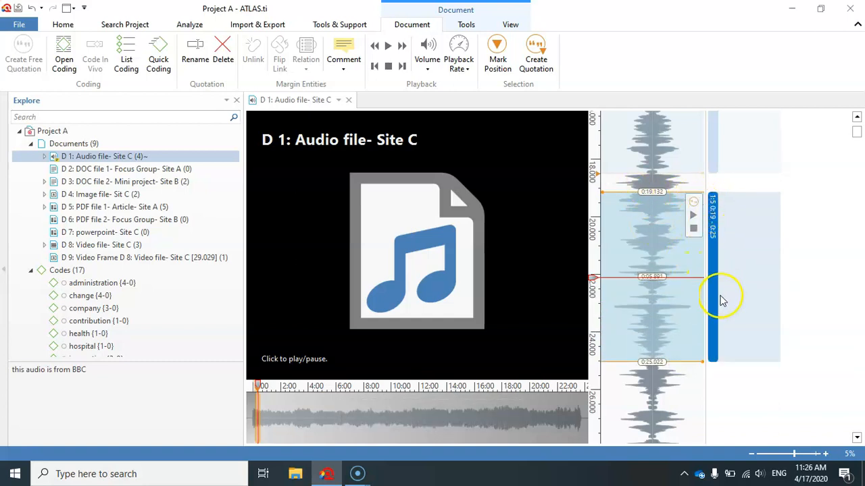
- Apply the most recently used codes to quotation 1:5 using Quick Coding and check the codes on the neighbouring quotations
right_click(718, 223)
mouse_move(750, 246)
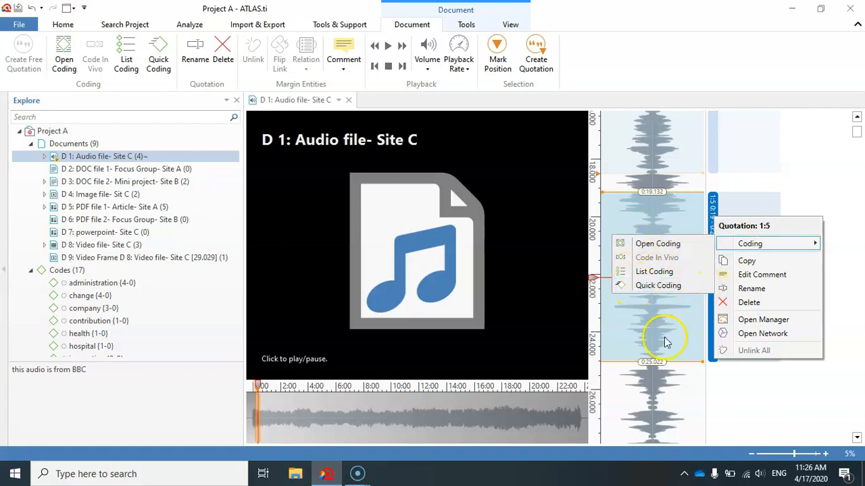
left_click(655, 287)
scroll(797, 233, "up", 5)
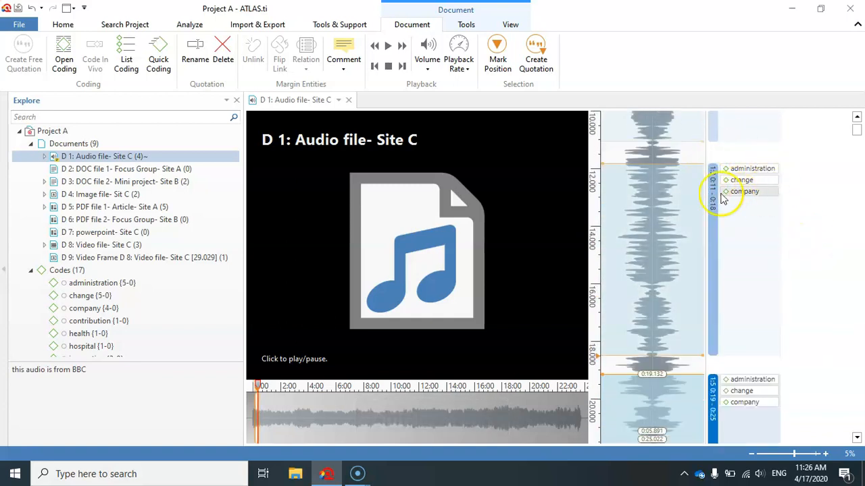
scroll(764, 324, "down", 3)
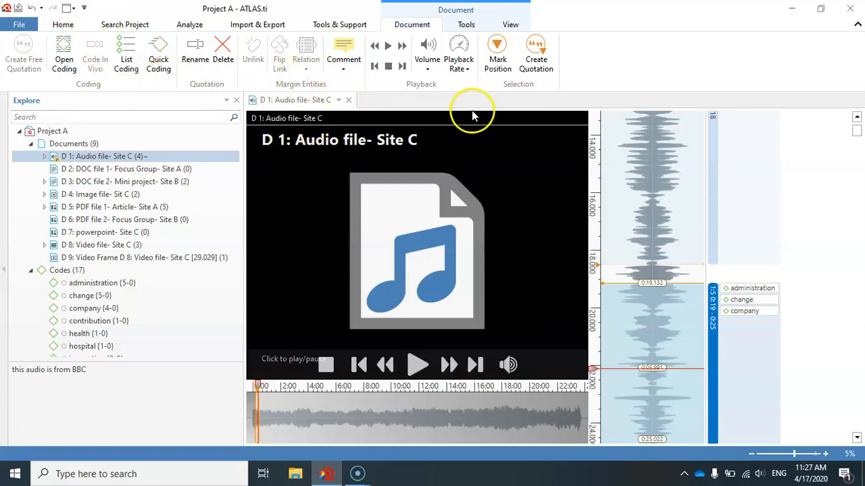
- Close the D 1 audio document and expand D 1 and D 8 in the project tree to list their quotations
left_click(349, 100)
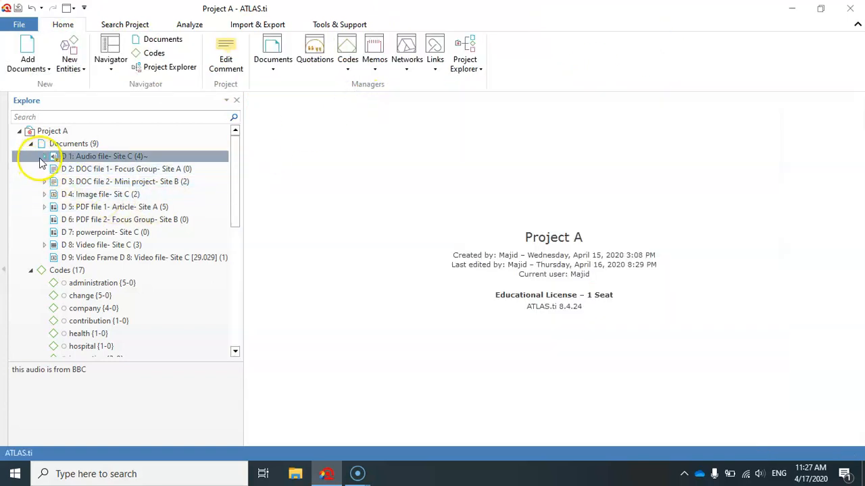
left_click(44, 156)
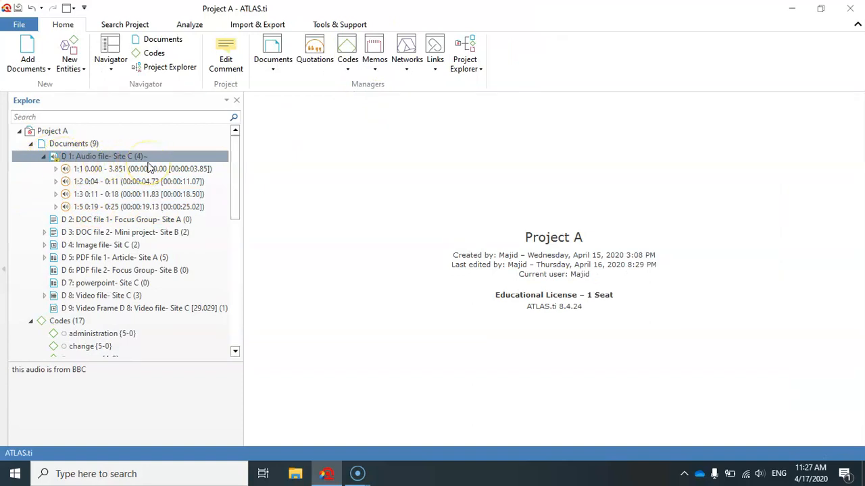
left_click(44, 296)
scroll(127, 292, "down", 1)
left_click(54, 279)
left_click(55, 291)
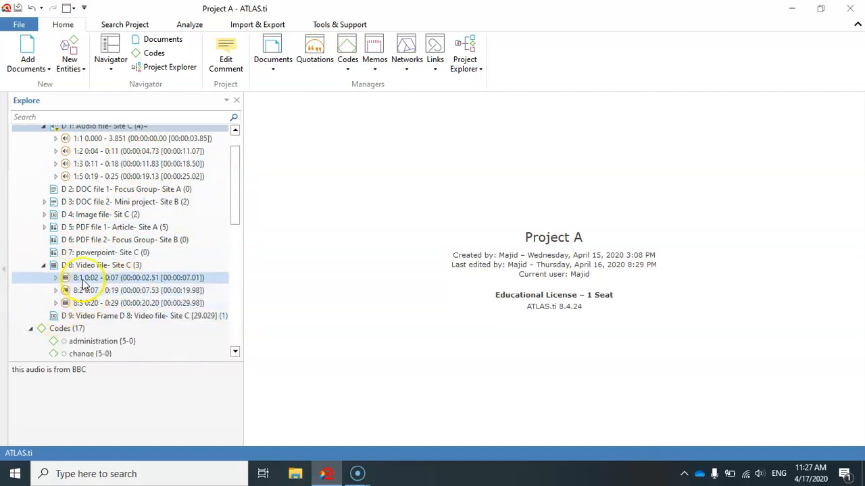